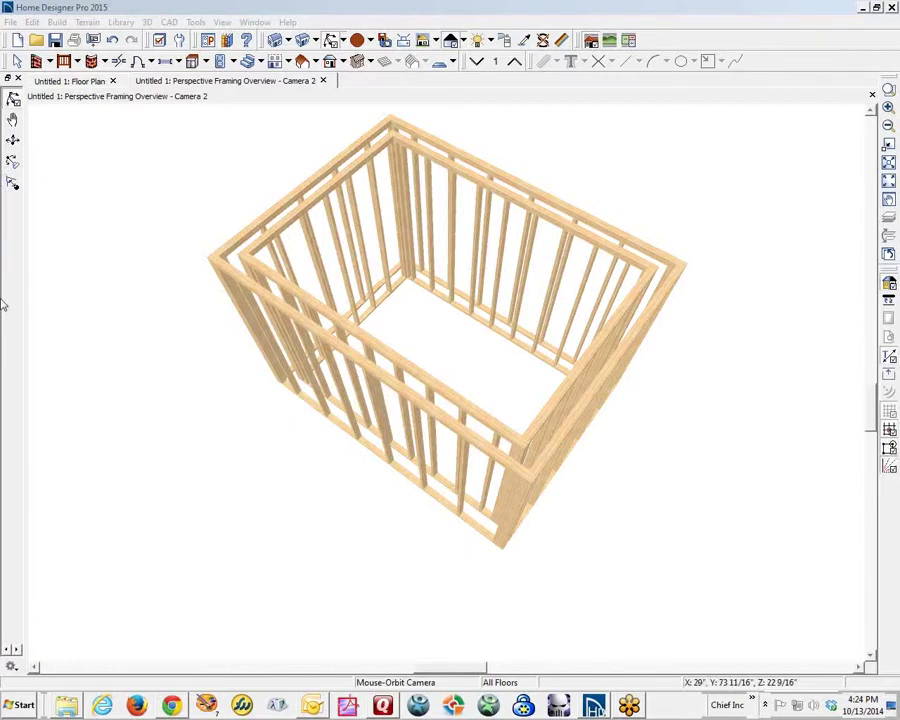
- Orbit the old framing model through several angles, then close the 3D view
drag(457, 301, 173, 179)
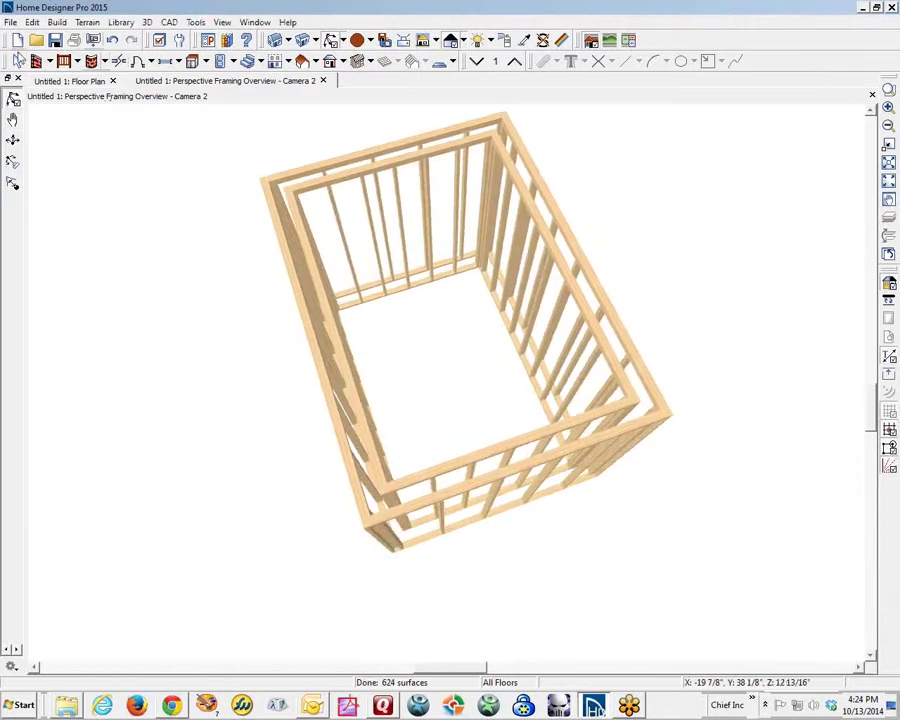
drag(327, 257, 404, 297)
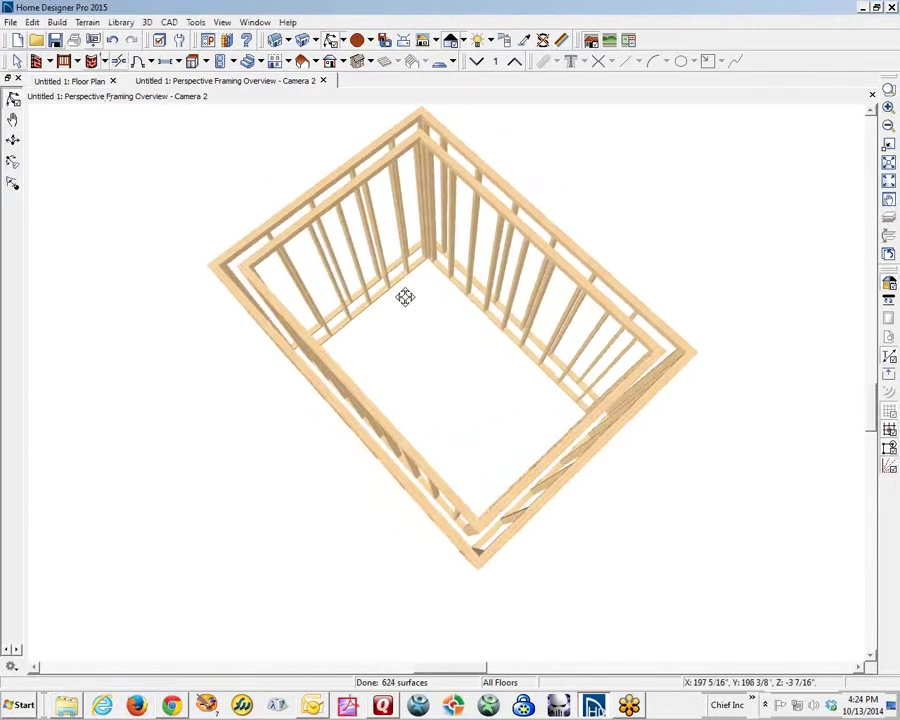
drag(401, 419, 541, 310)
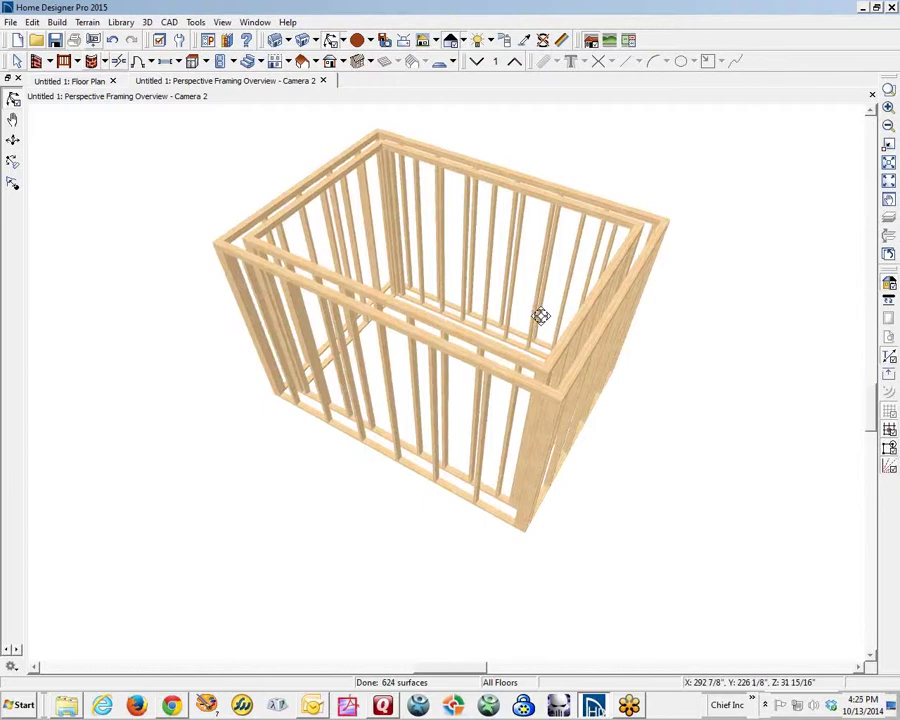
drag(540, 316, 537, 318)
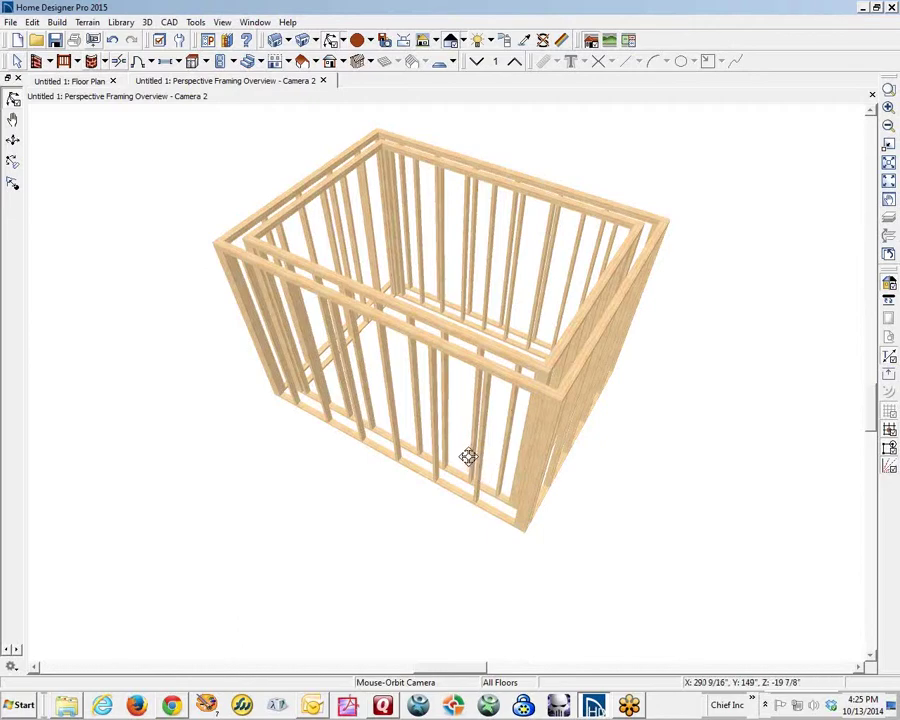
drag(460, 455, 424, 476)
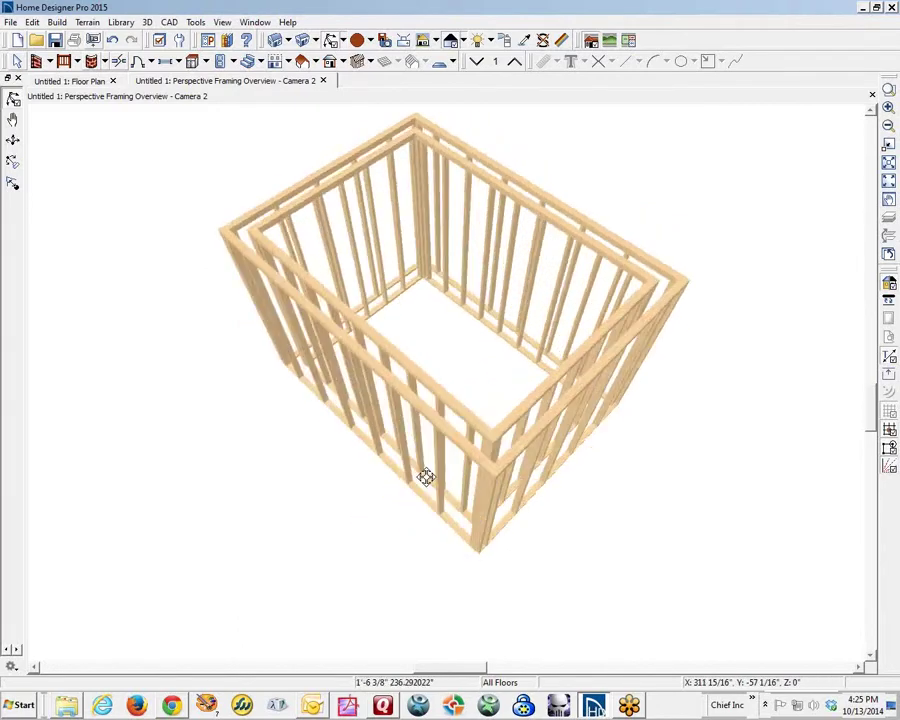
click(871, 88)
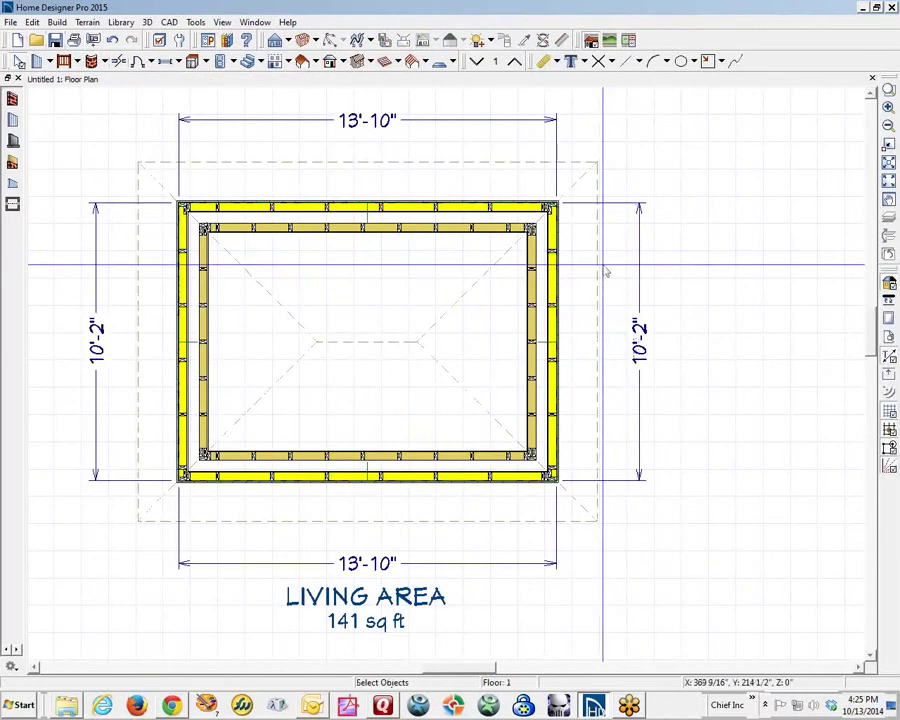
- Delete everything on the floor plan, confirming both prompts, and draw a 9'-8" exterior wall
drag(80, 110, 822, 622)
drag(597, 478, 594, 424)
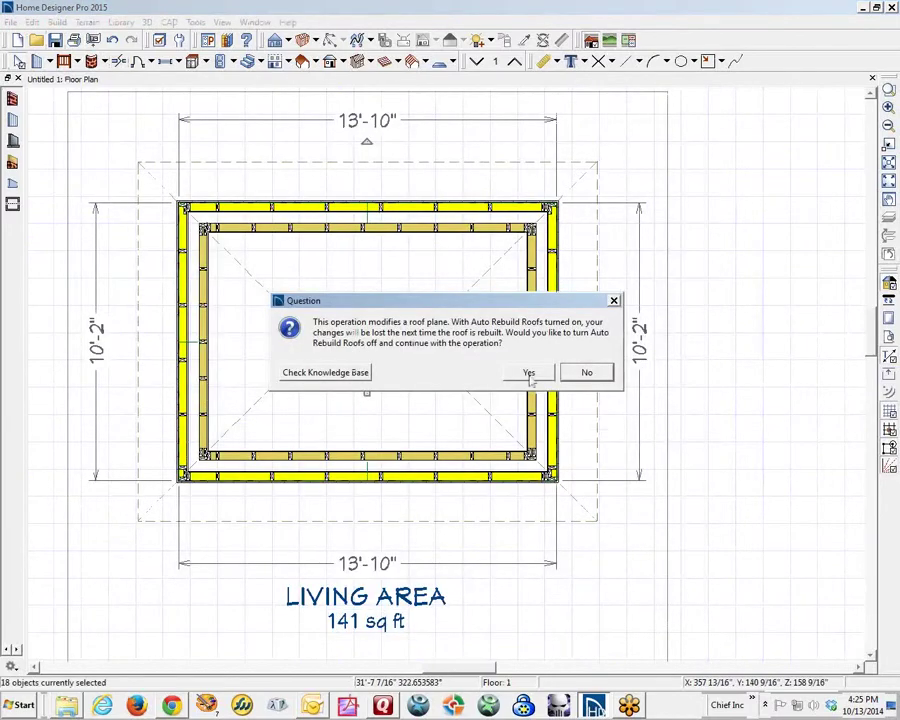
click(530, 373)
click(527, 373)
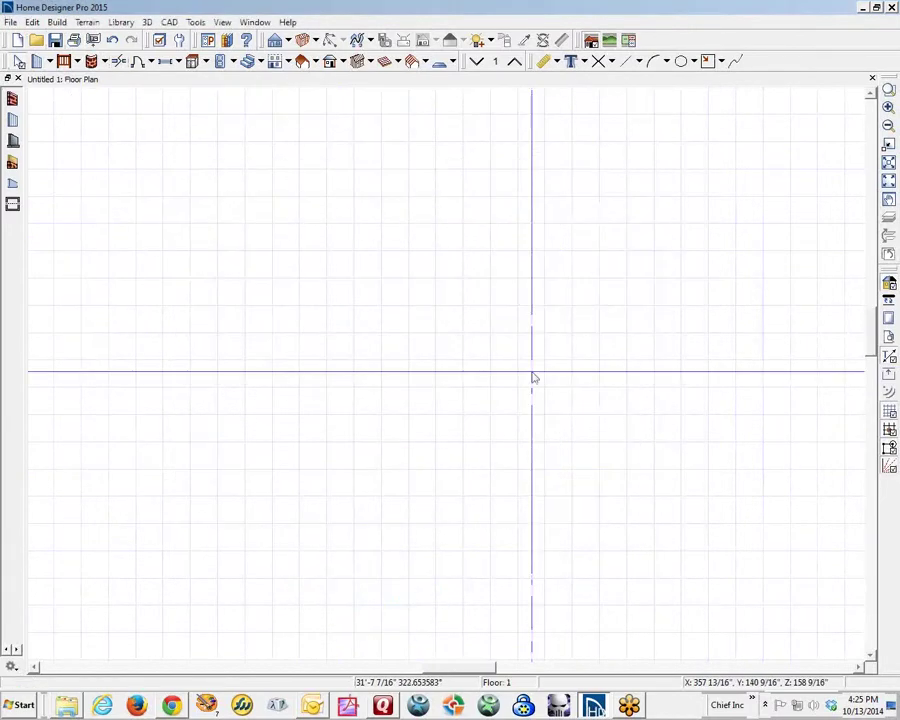
click(13, 99)
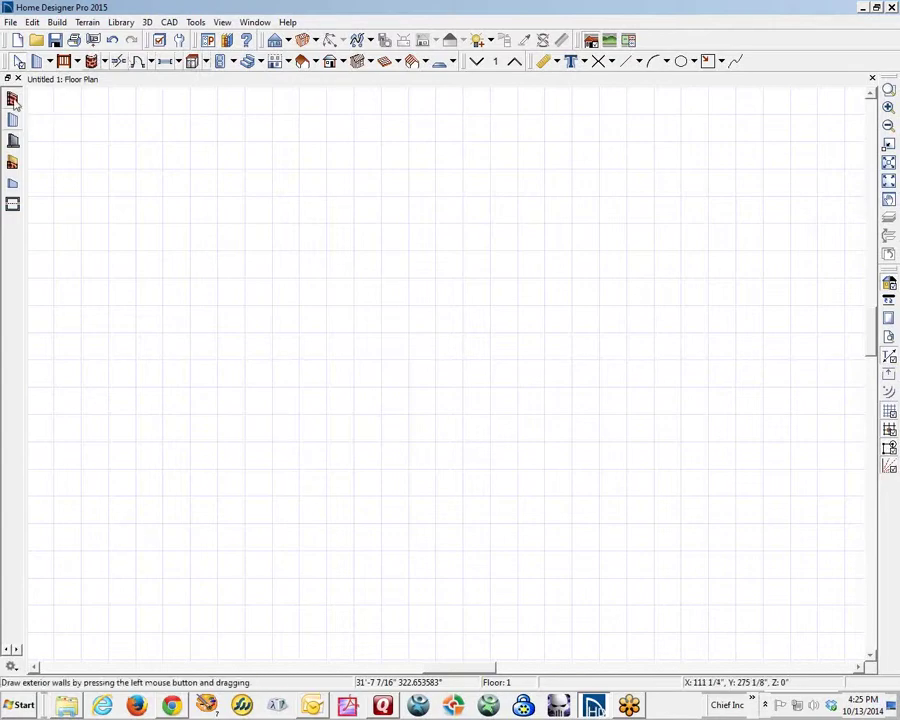
drag(327, 263, 590, 265)
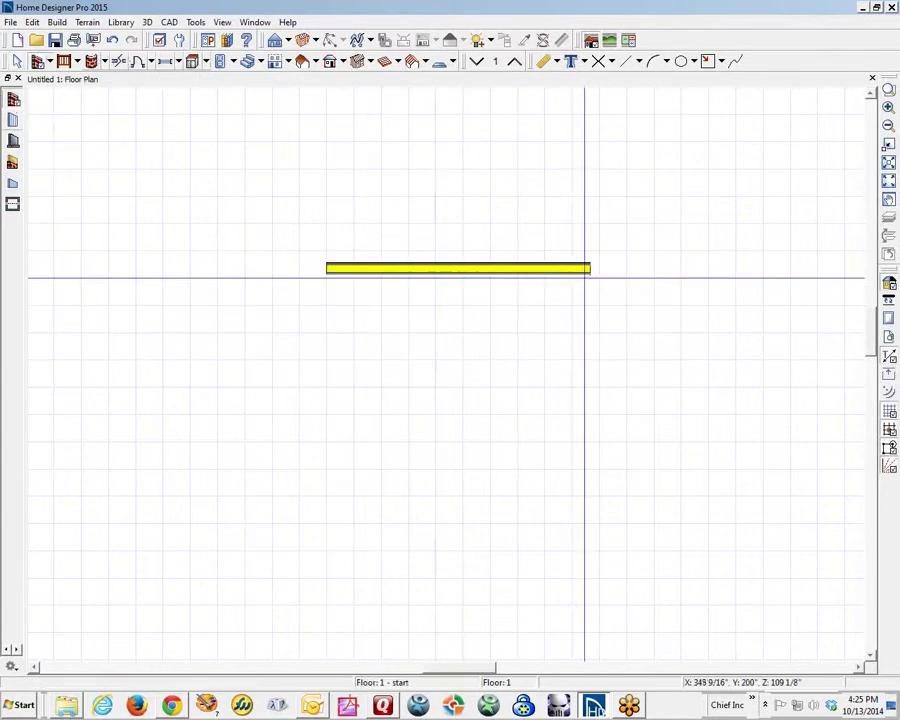
right_click(583, 264)
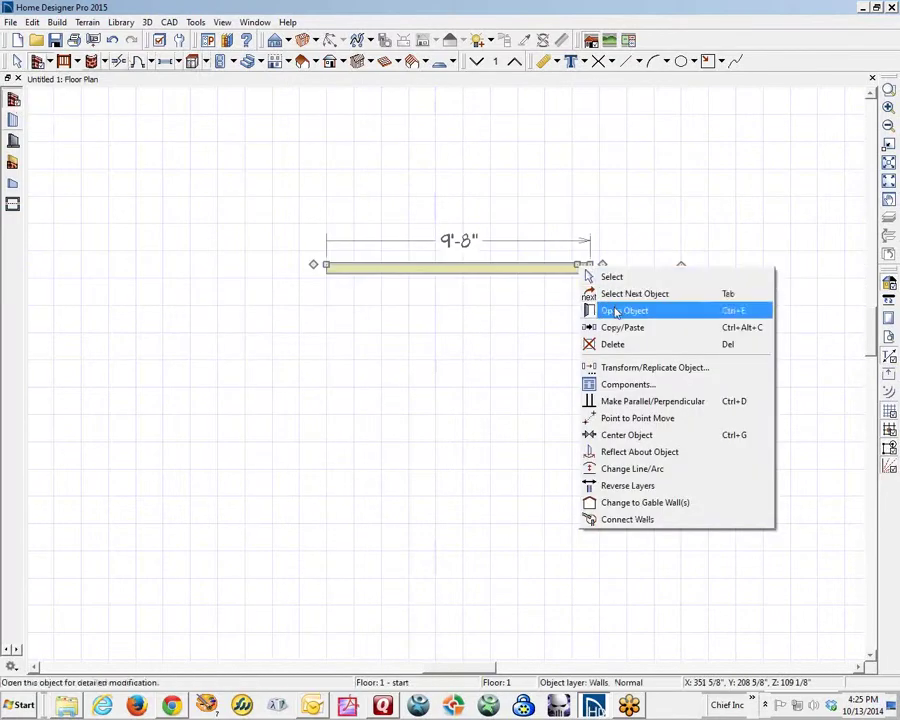
click(619, 308)
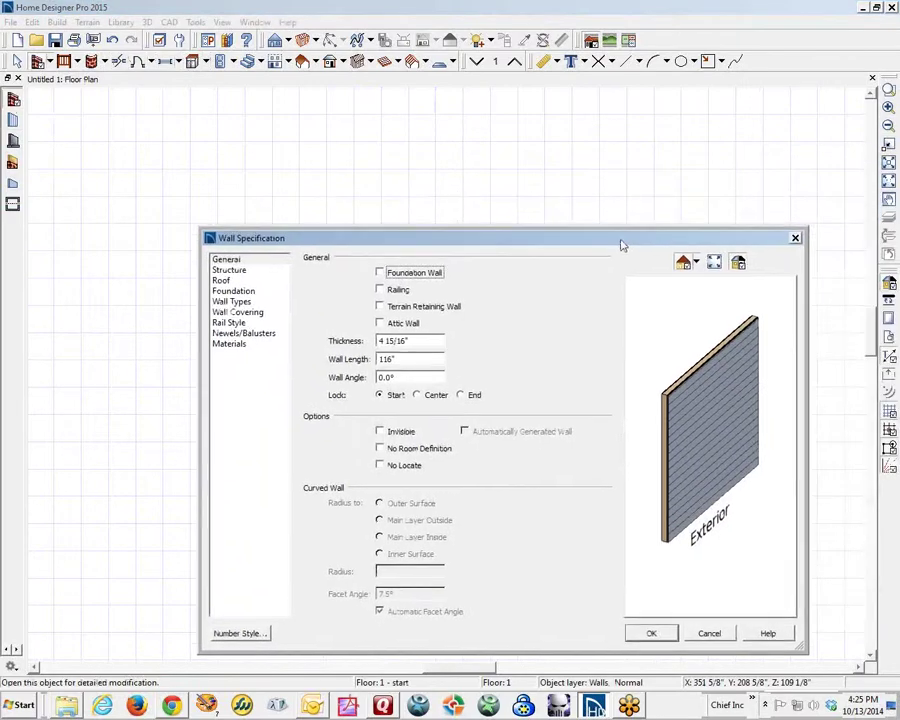
drag(618, 246, 601, 247)
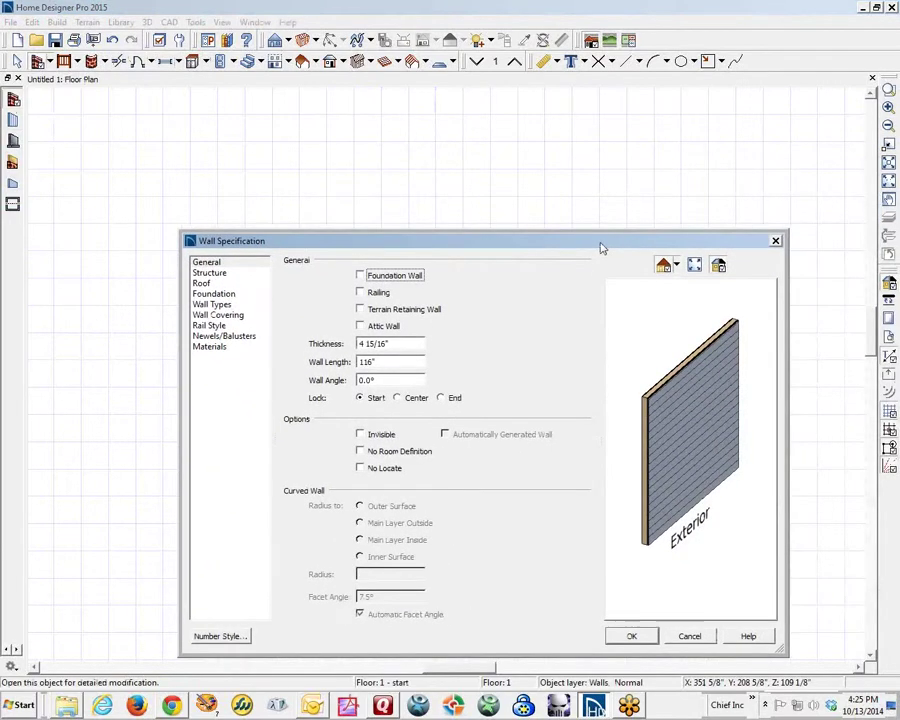
click(215, 304)
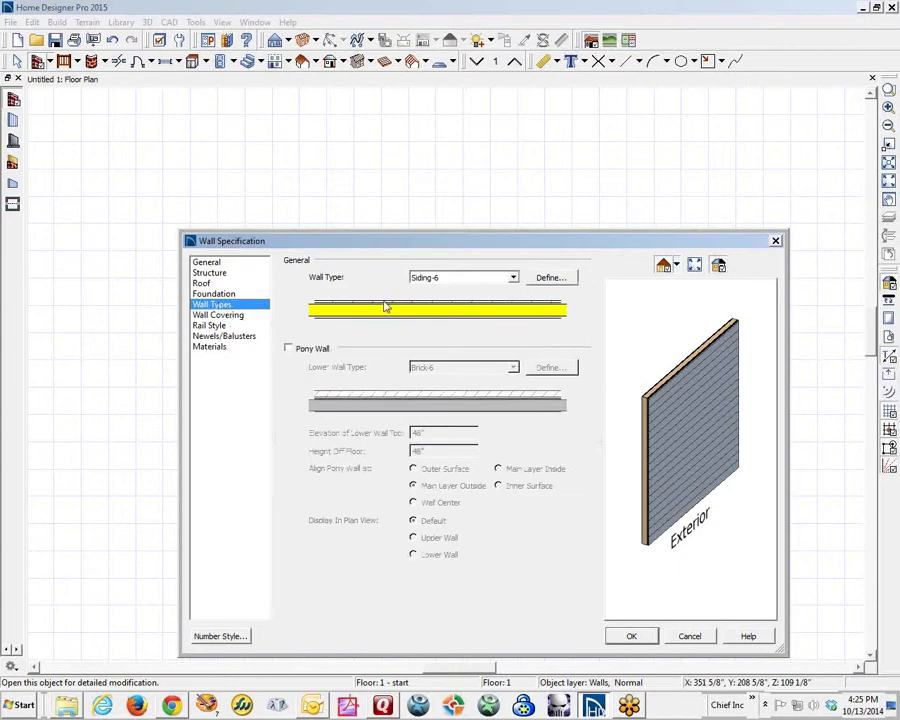
click(553, 279)
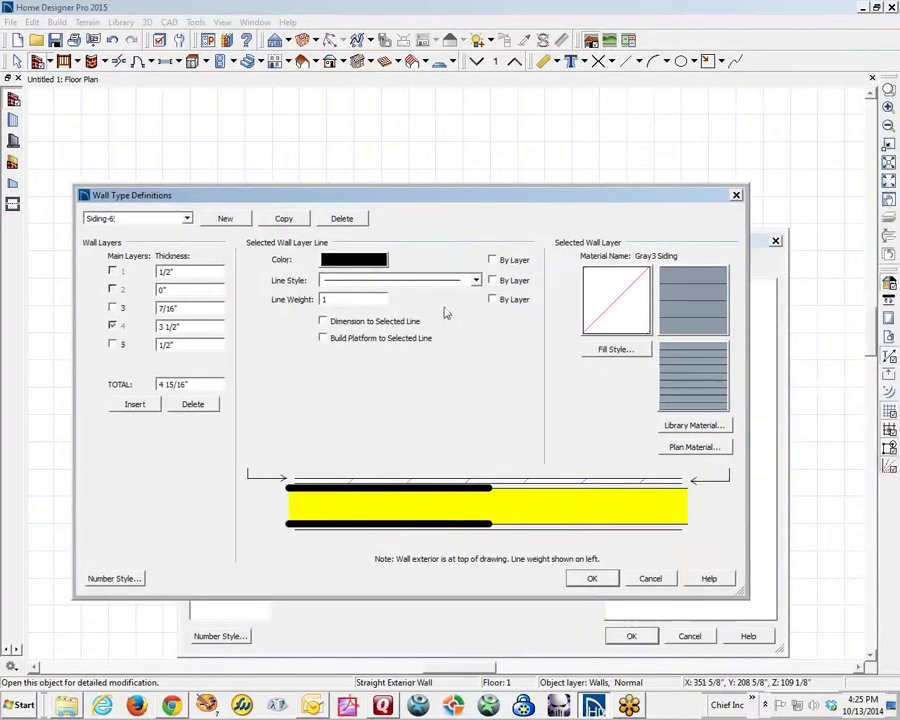
click(353, 509)
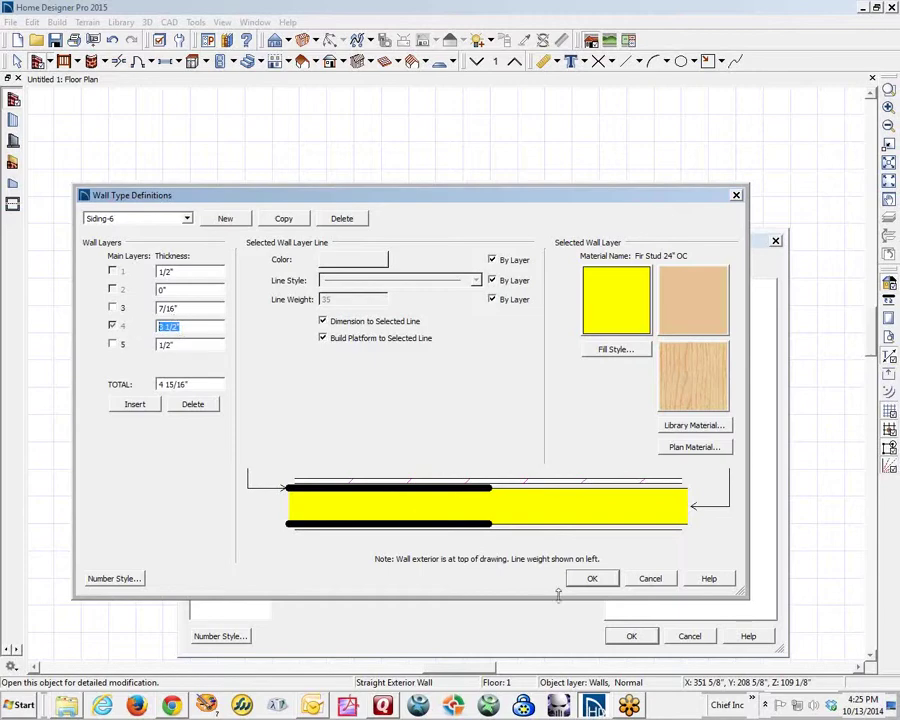
click(593, 579)
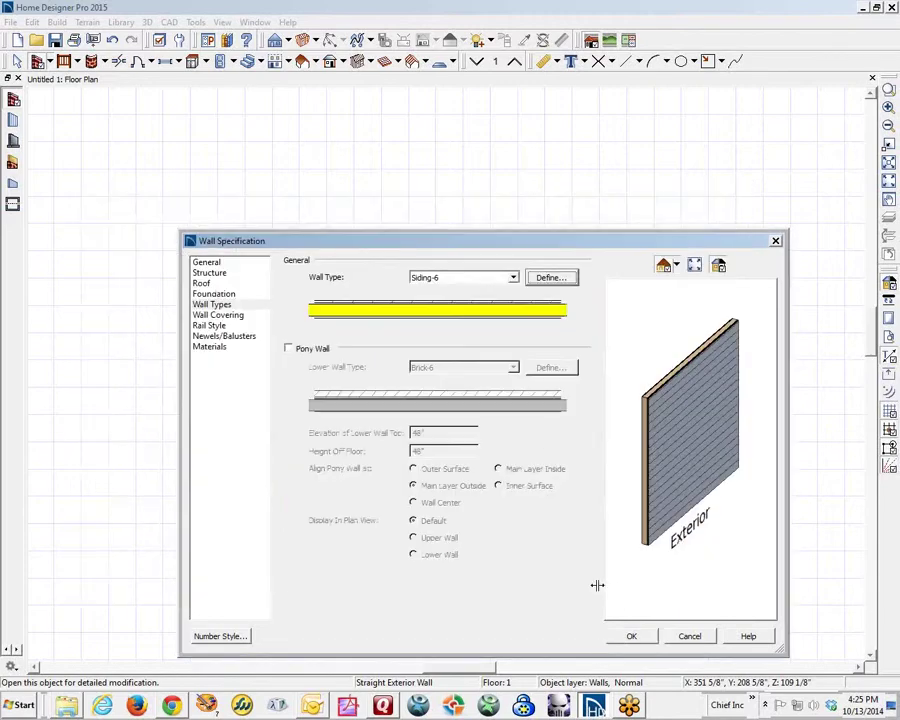
click(631, 636)
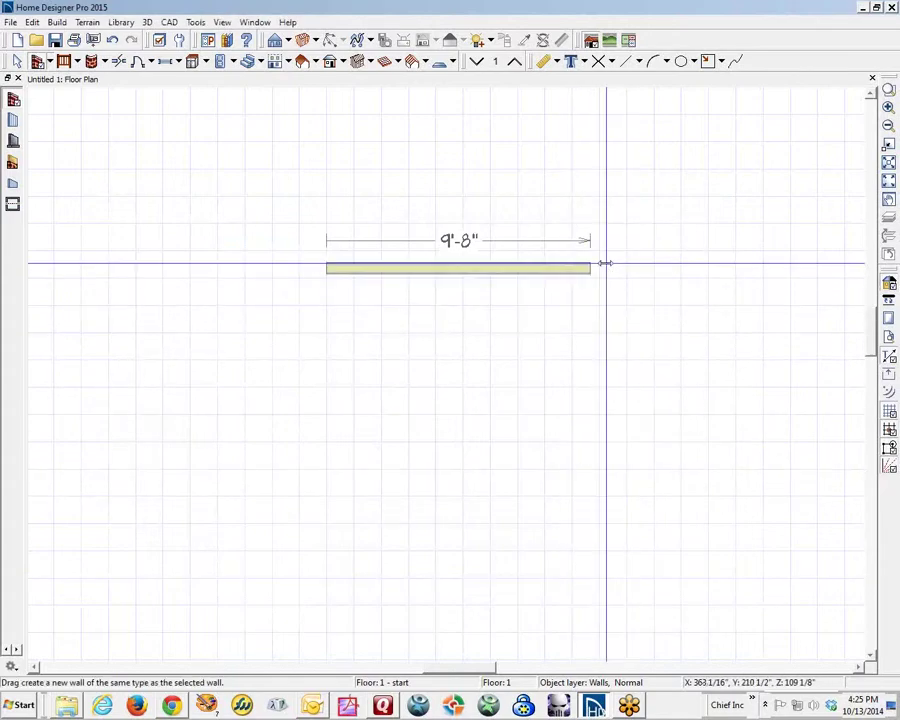
- Add right, bottom and left walls to close a 9'-1" by 8'-1" LIVING AREA room
drag(604, 264, 322, 484)
double_click(324, 482)
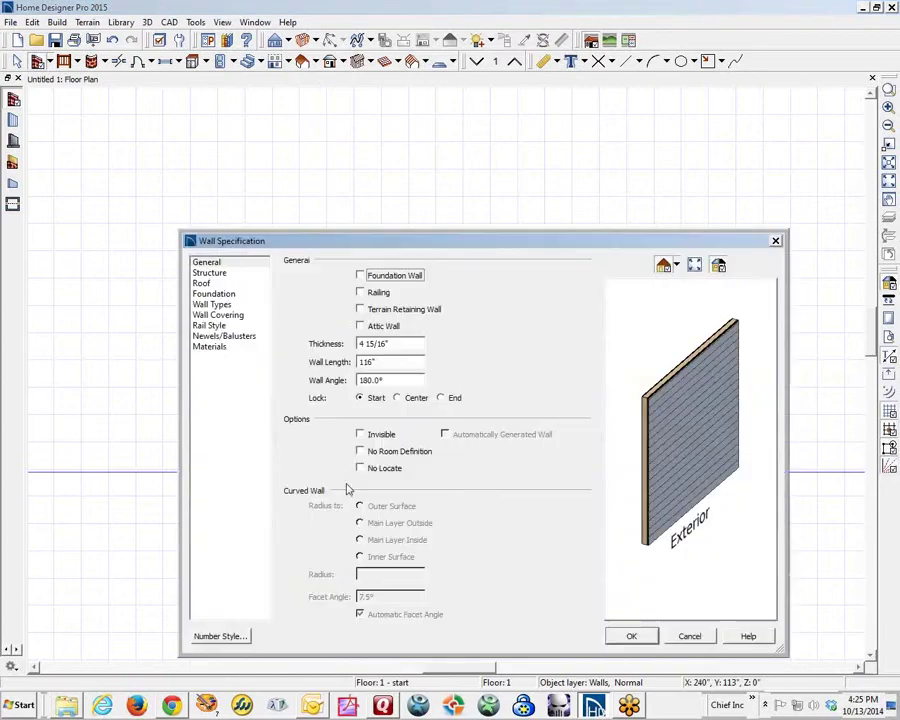
click(689, 635)
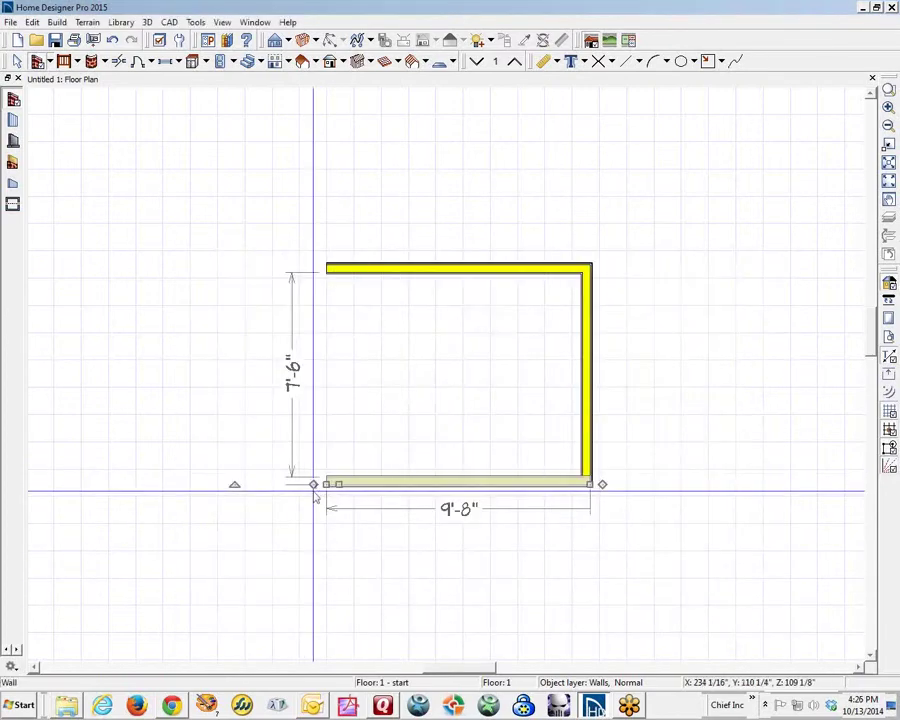
drag(311, 484, 329, 268)
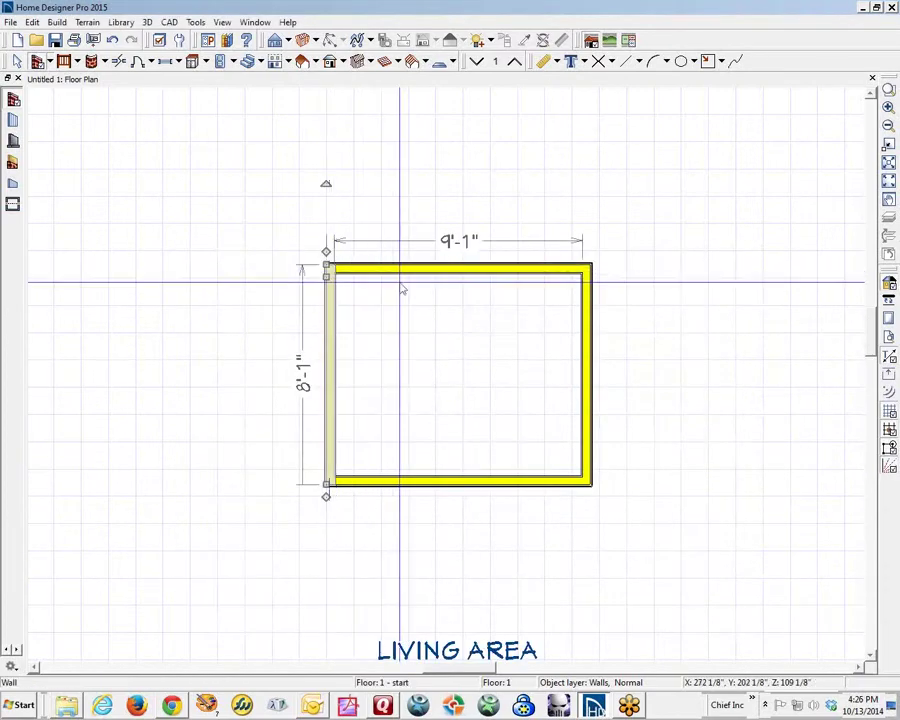
- Delete the 1/2" drywall layer from the Siding-6 wall type, leaving 4 7/16" thick walls
double_click(398, 267)
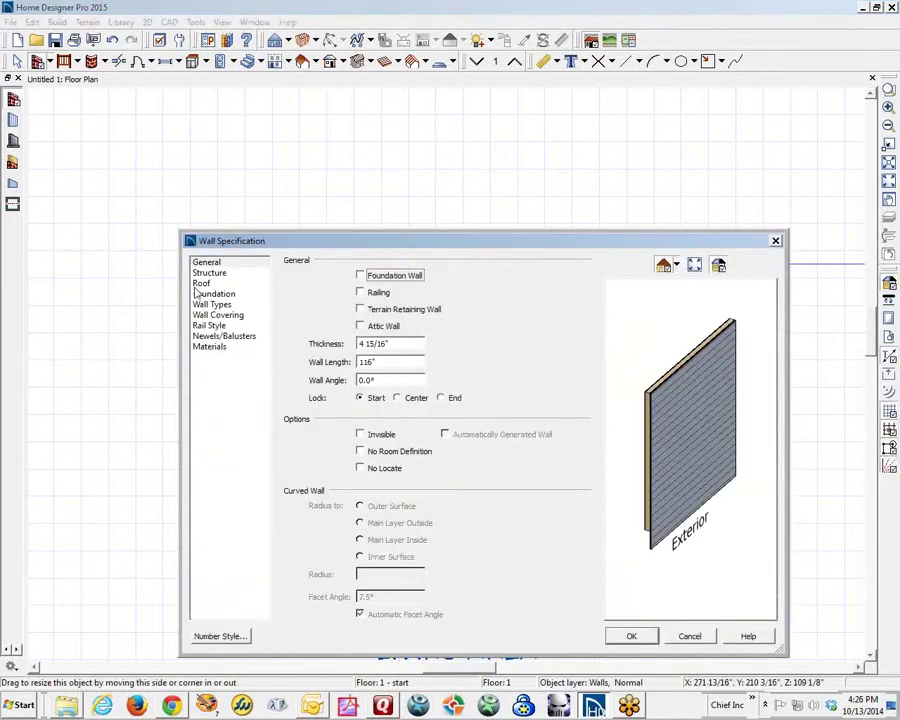
click(230, 305)
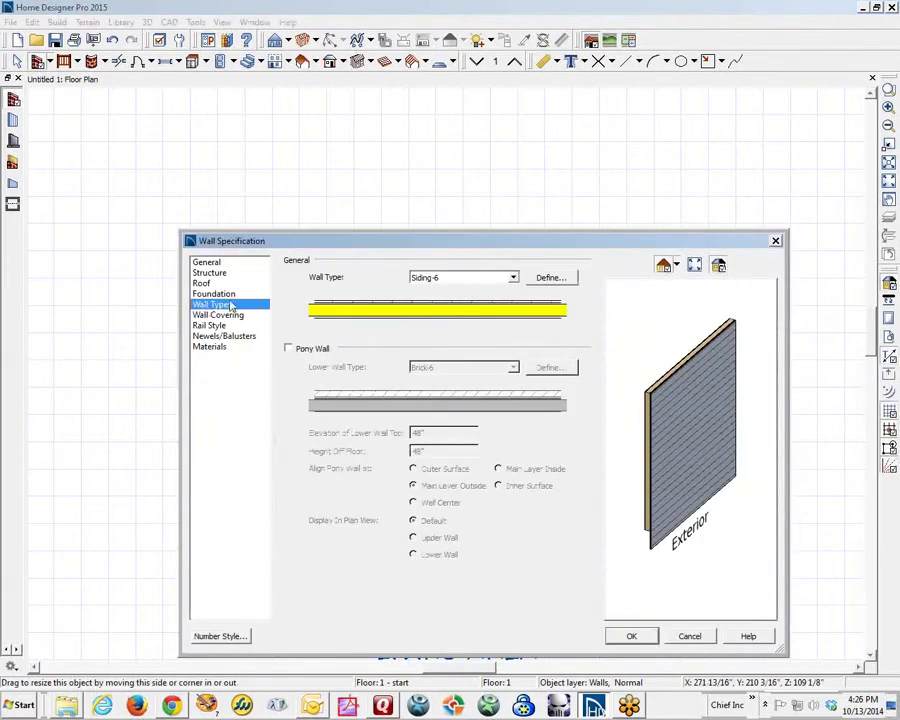
click(545, 279)
click(378, 507)
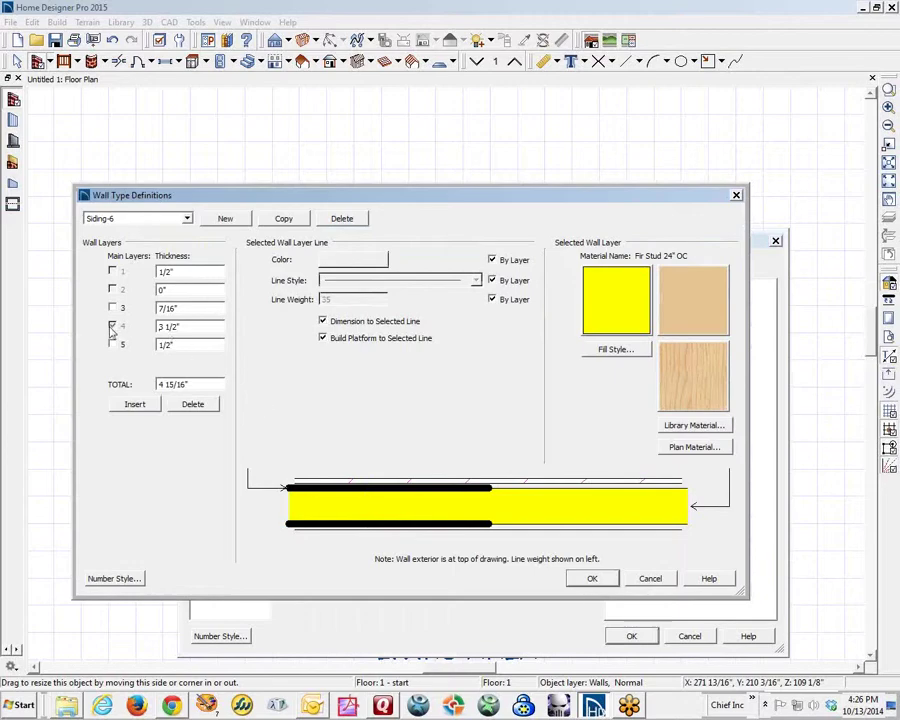
click(366, 535)
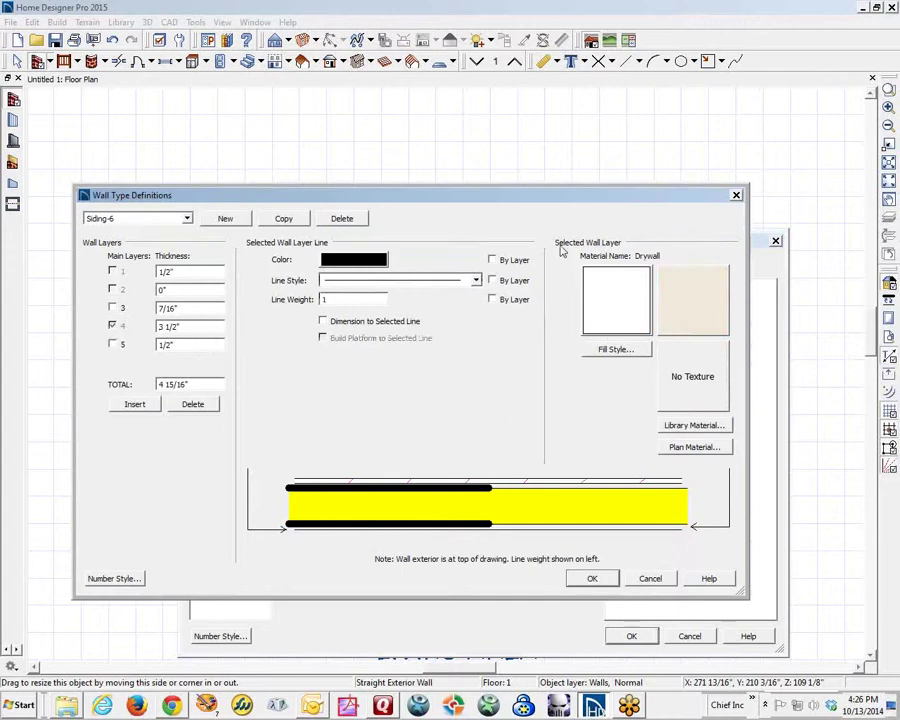
click(198, 405)
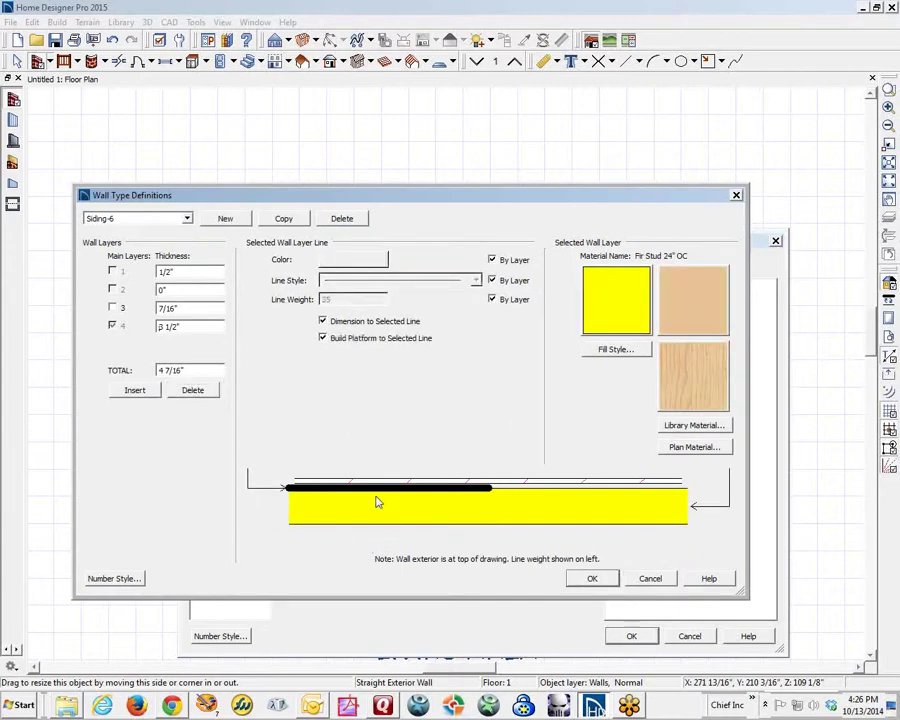
click(198, 308)
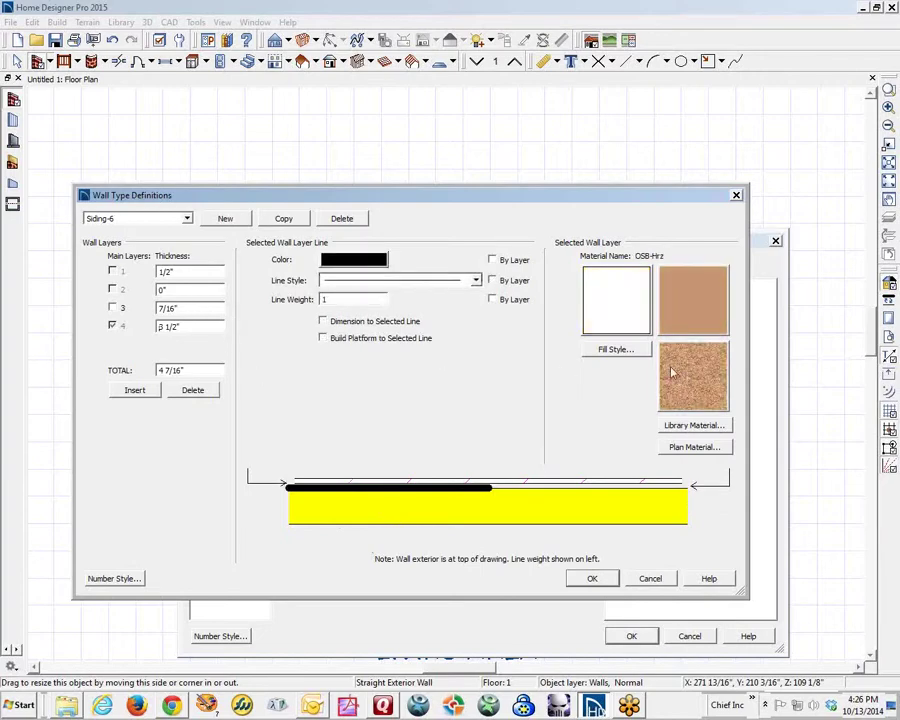
click(203, 291)
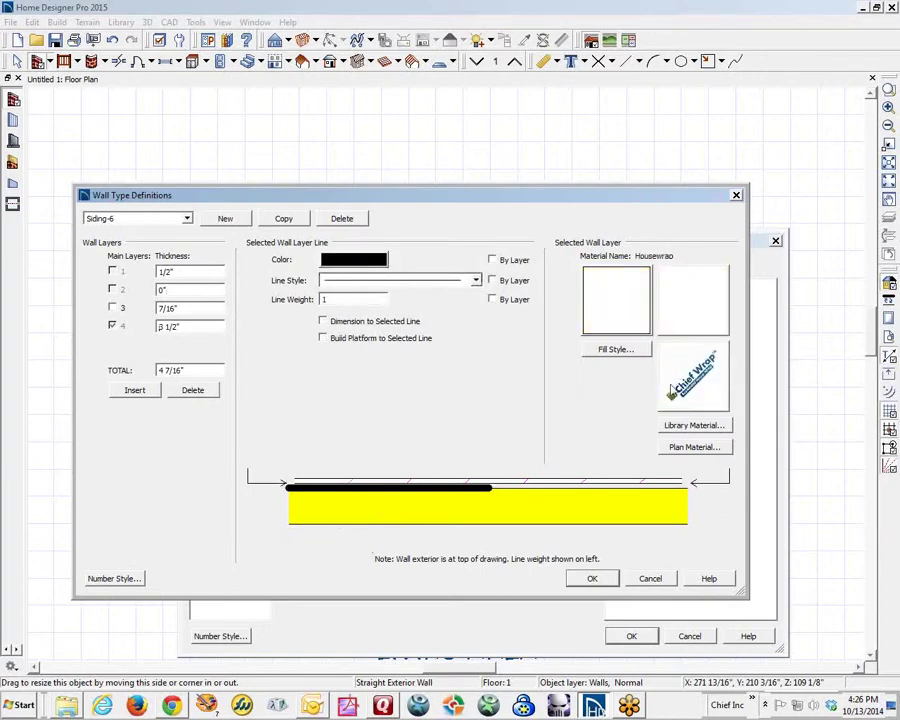
click(198, 273)
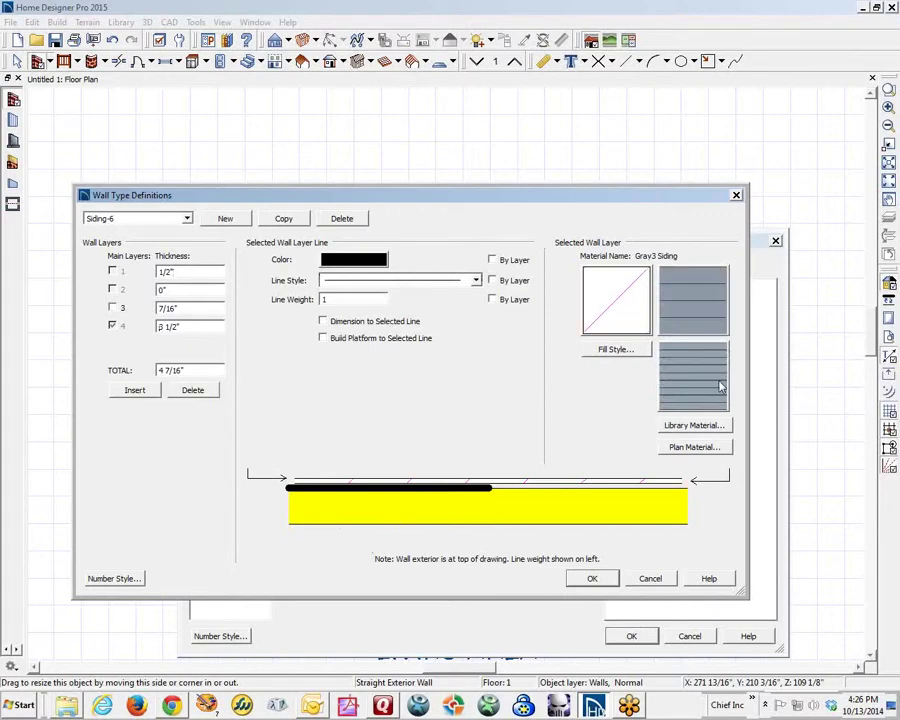
click(592, 578)
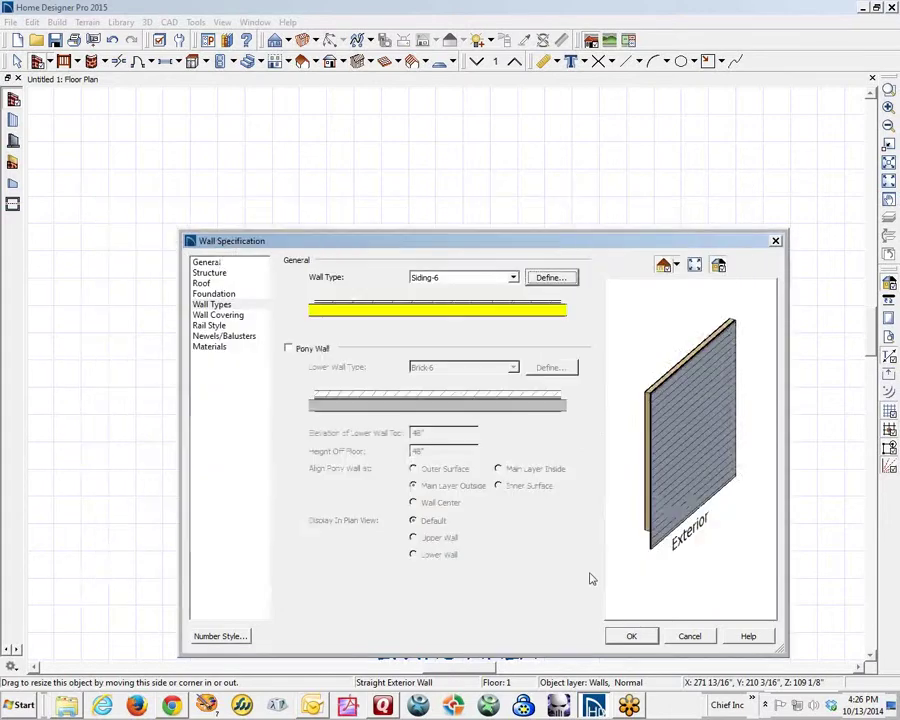
click(631, 636)
- Draw a 54"-long interior wall across the upper LIVING AREA and open its specification
click(350, 166)
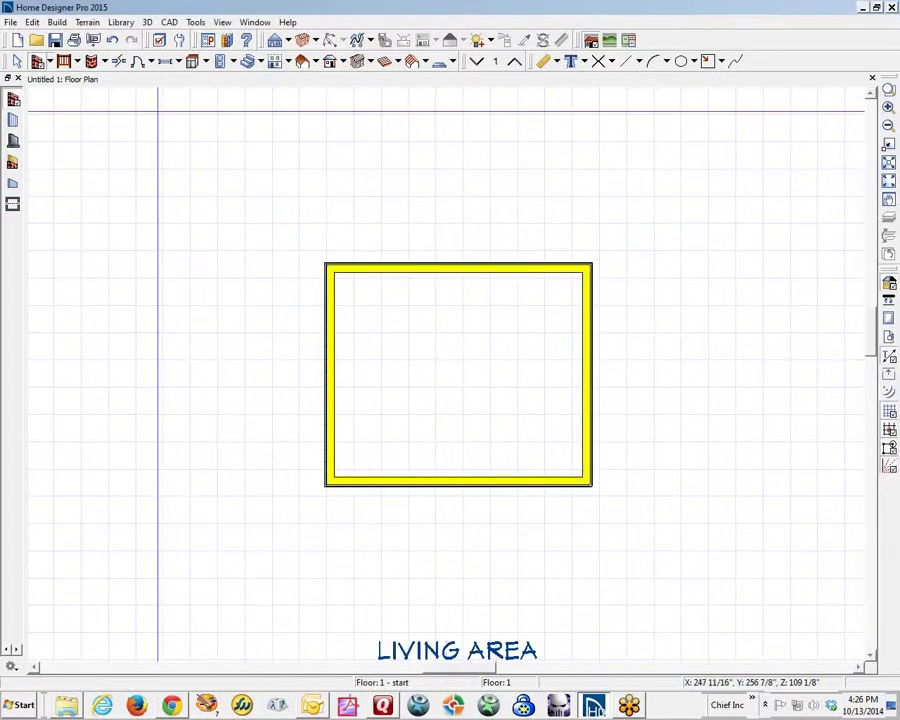
click(12, 120)
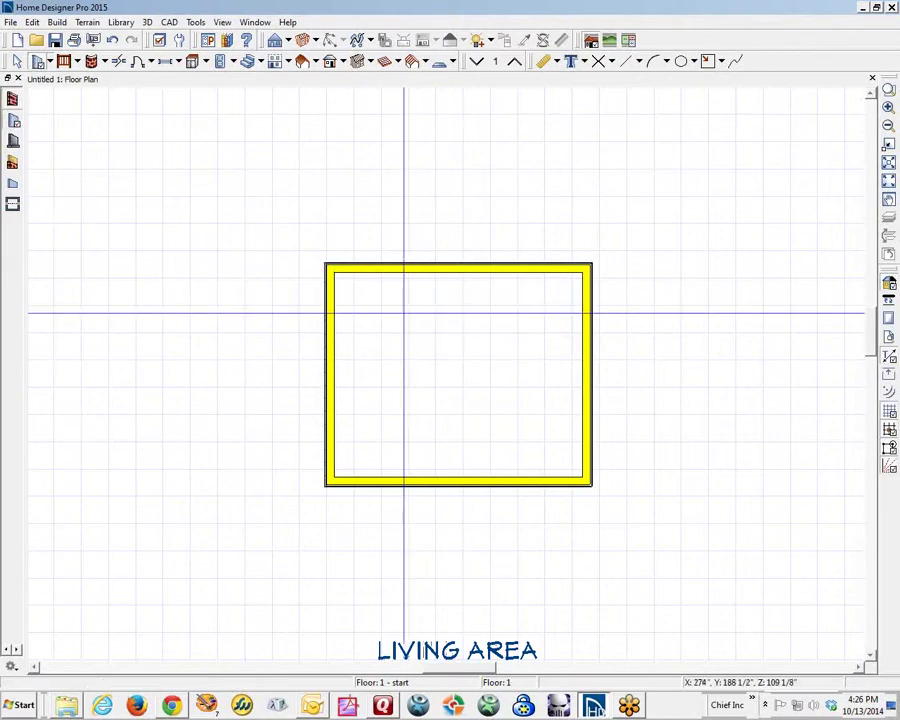
drag(404, 312, 525, 313)
scroll(496, 313, up, 2)
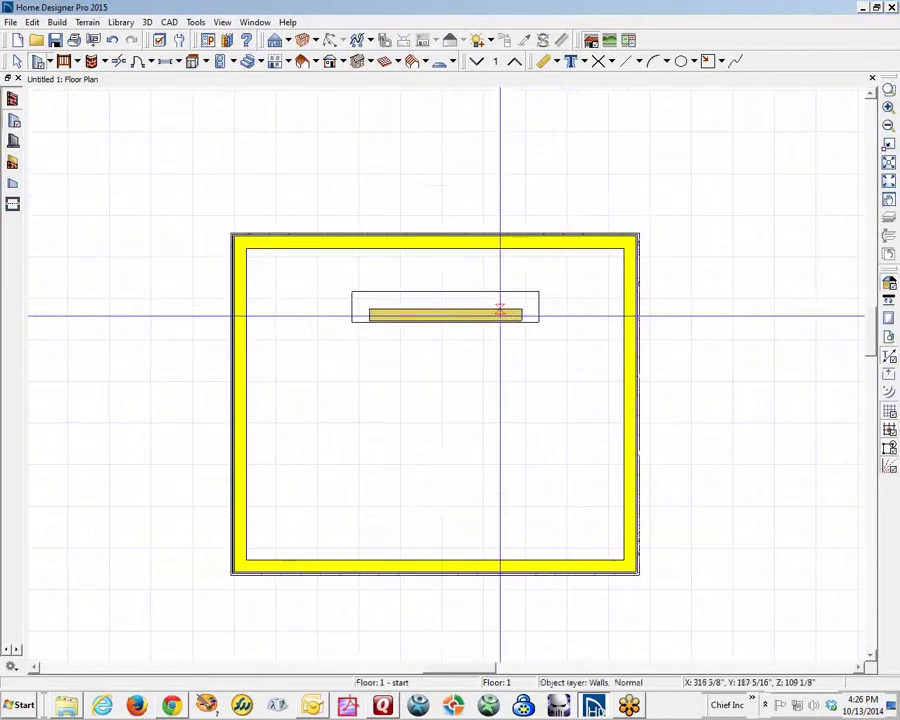
right_click(431, 313)
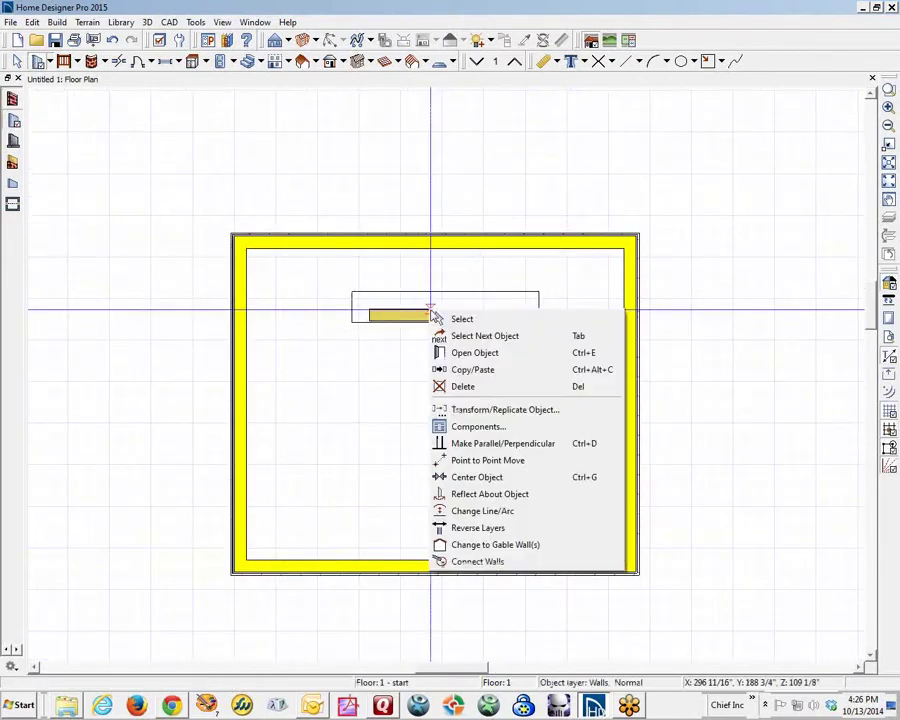
click(510, 357)
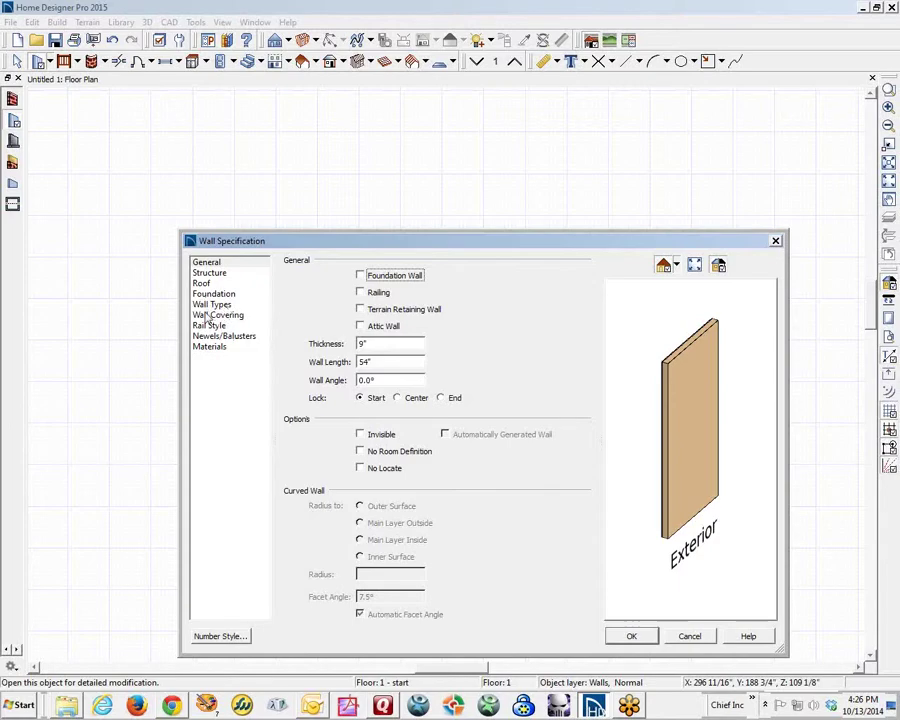
- Review the 9" Interior-4 wall type definition and accept it unchanged
click(209, 305)
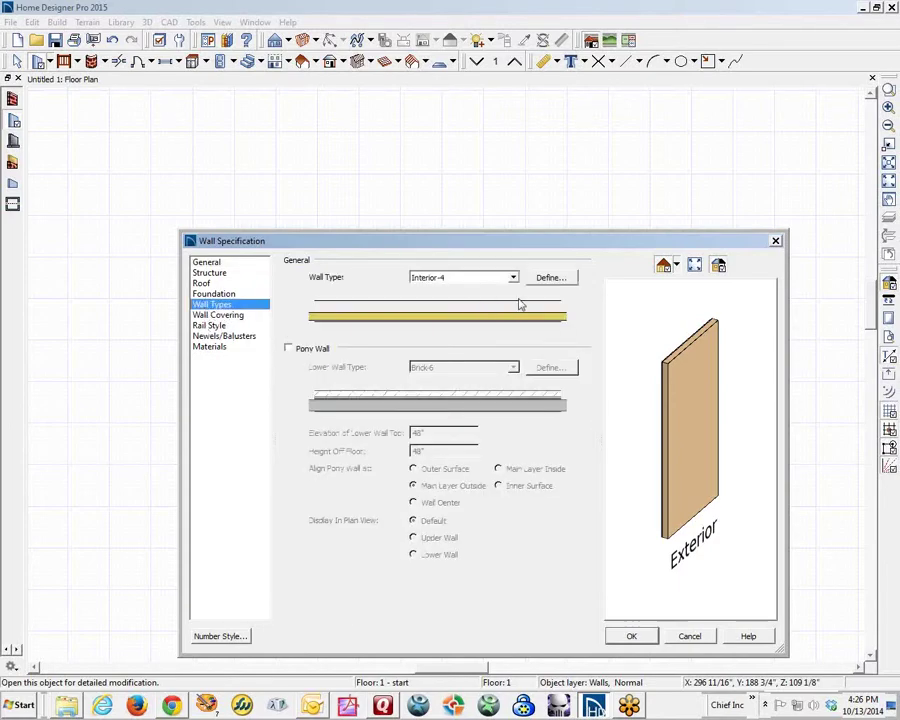
click(551, 278)
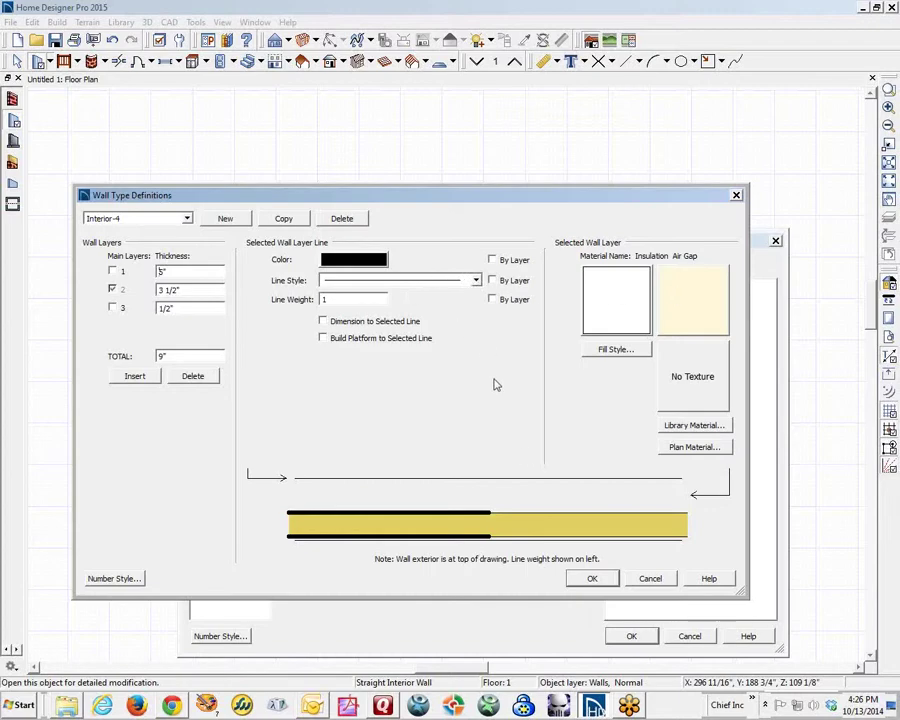
click(591, 579)
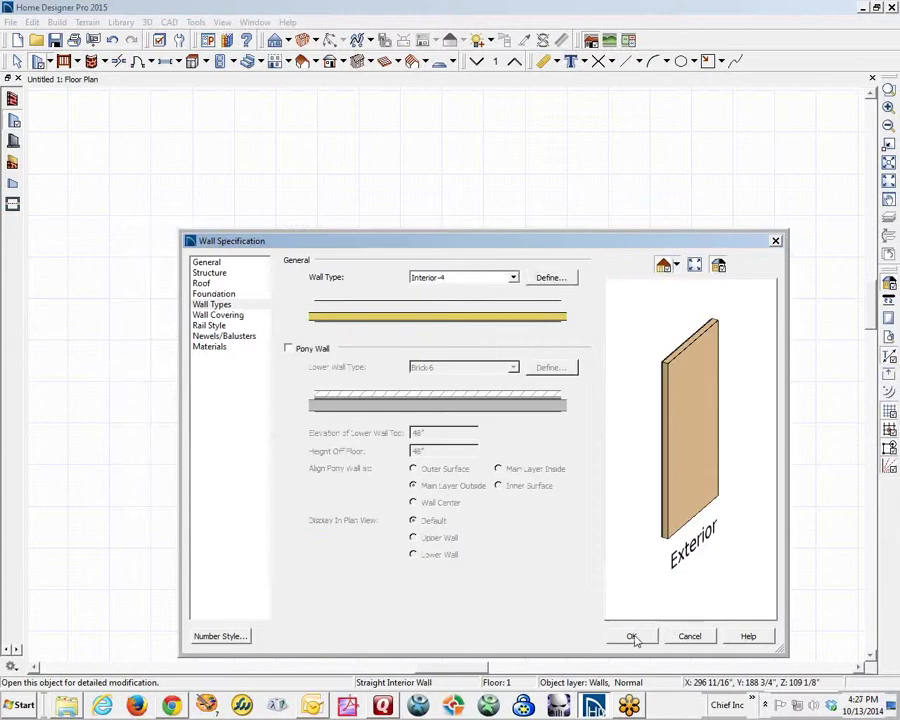
click(632, 637)
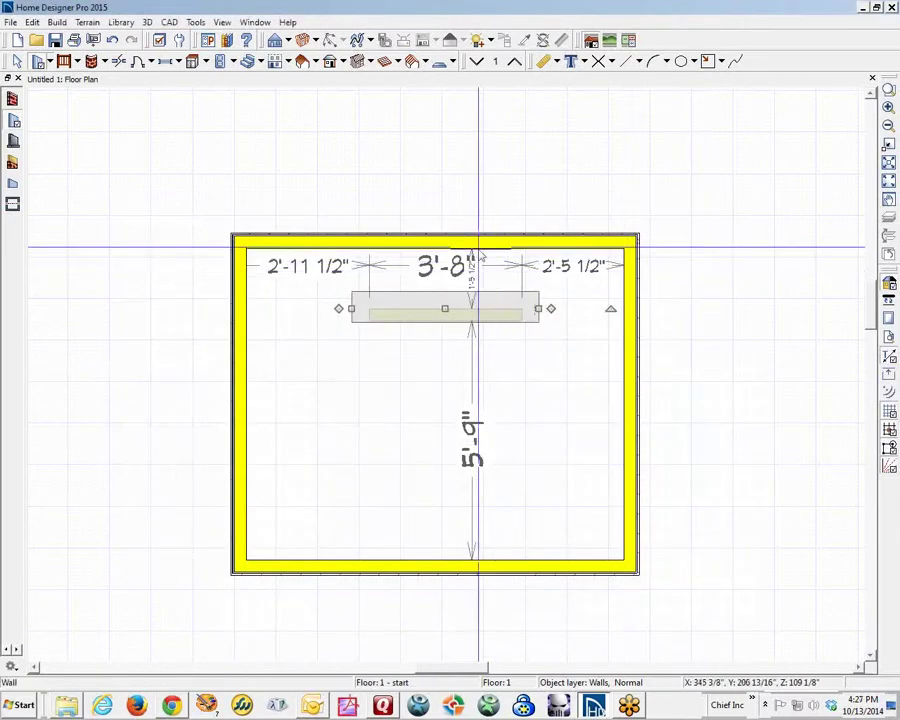
- Draw walls from the interior wall's right end to close an inner box
click(669, 301)
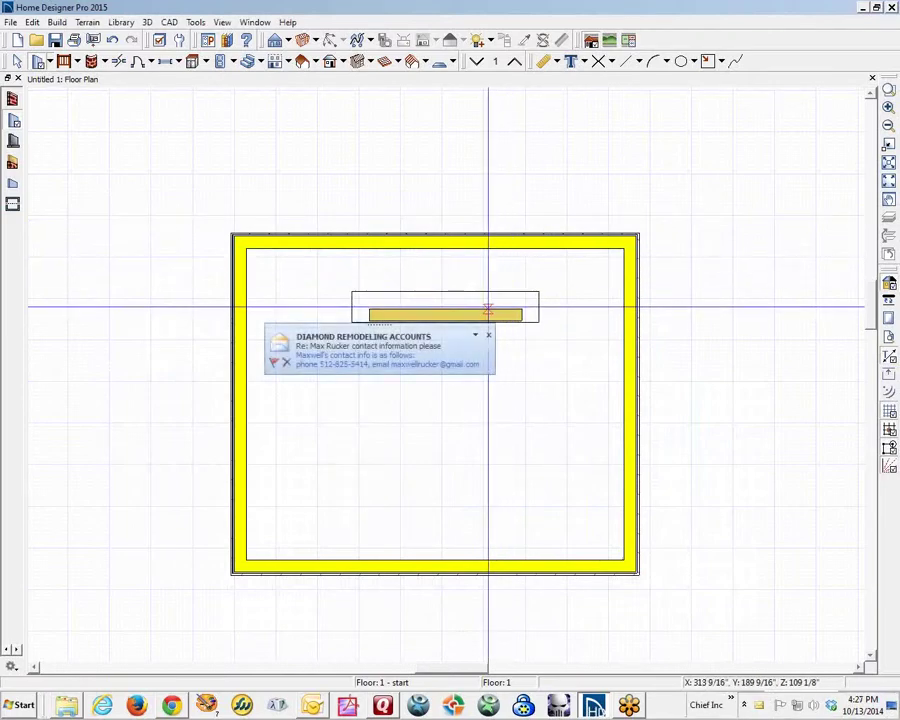
click(487, 334)
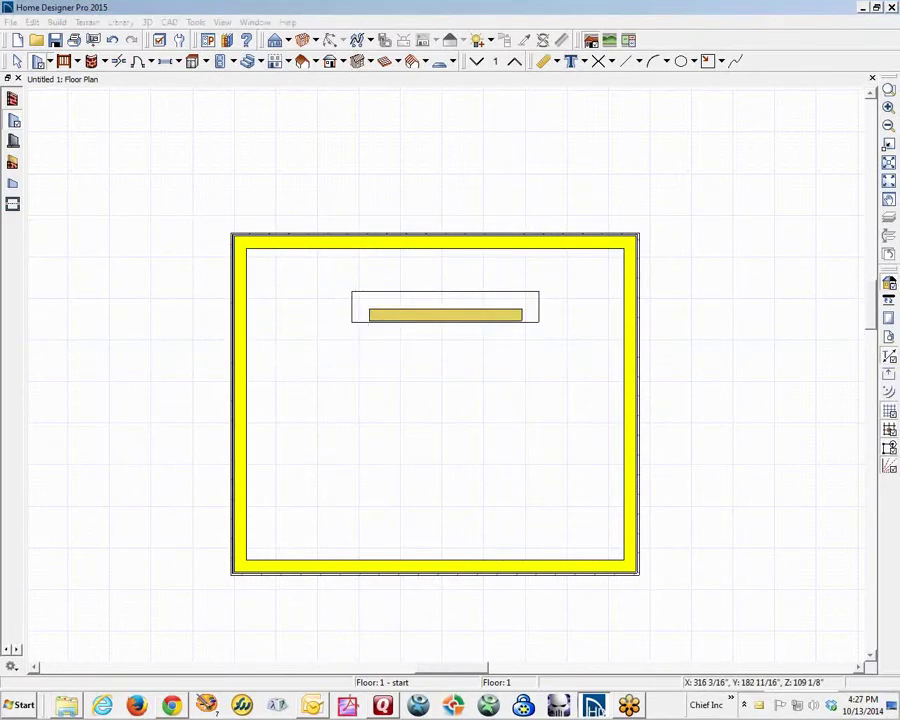
right_click(507, 309)
click(530, 319)
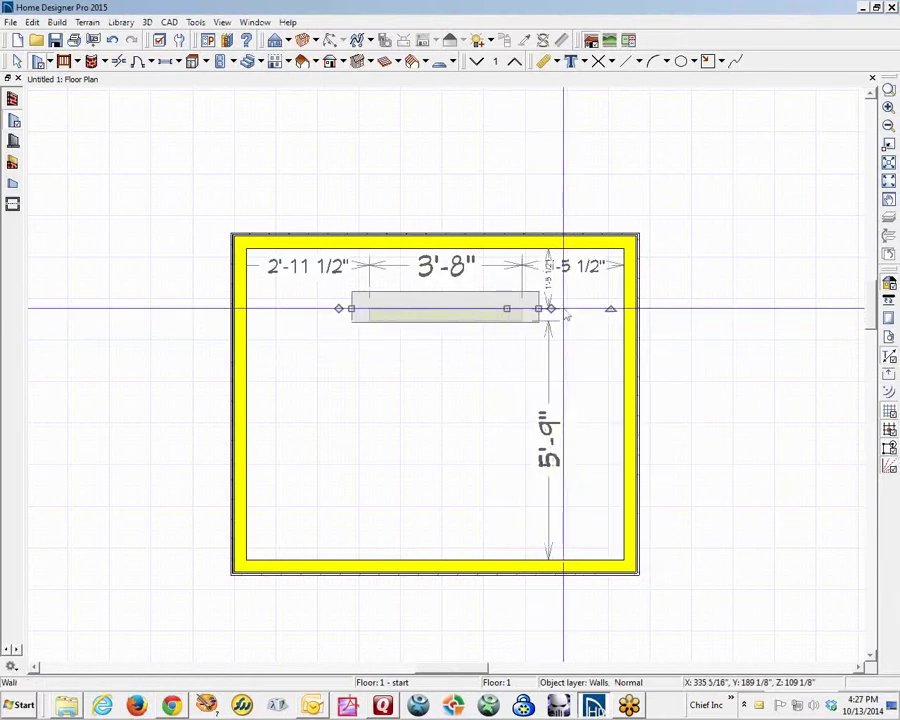
mouse_move(563, 309)
mouse_down()
mouse_move(544, 306)
mouse_move(543, 474)
mouse_move(341, 463)
mouse_move(341, 370)
mouse_move(353, 311)
mouse_move(405, 322)
mouse_move(407, 250)
mouse_up()
- Drag the box's right, bottom and left walls out to about 5" from the exterior walls
click(530, 372)
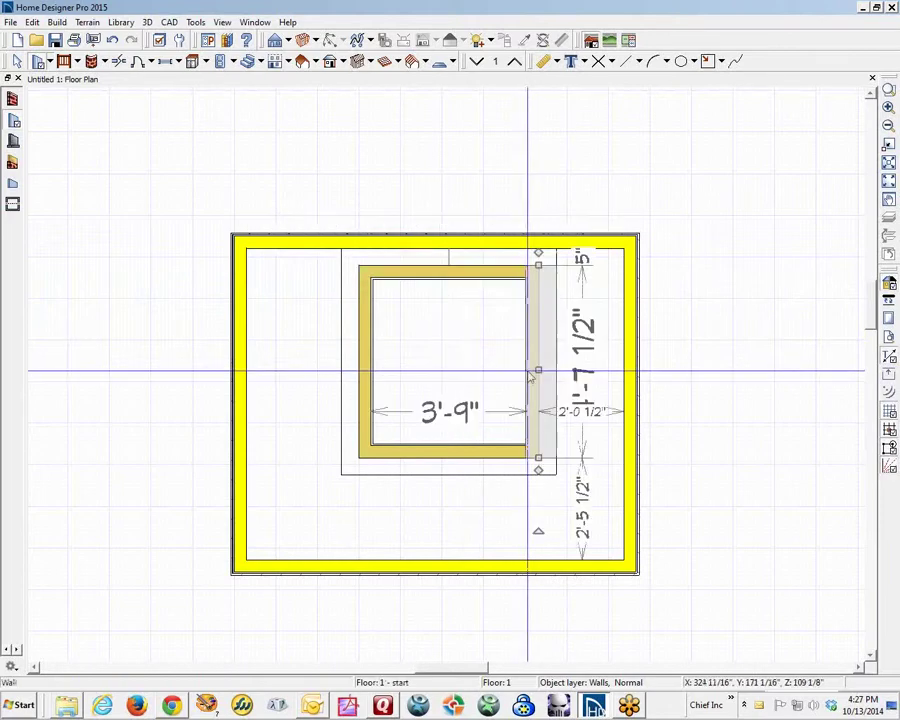
drag(530, 372, 605, 400)
key(Escape)
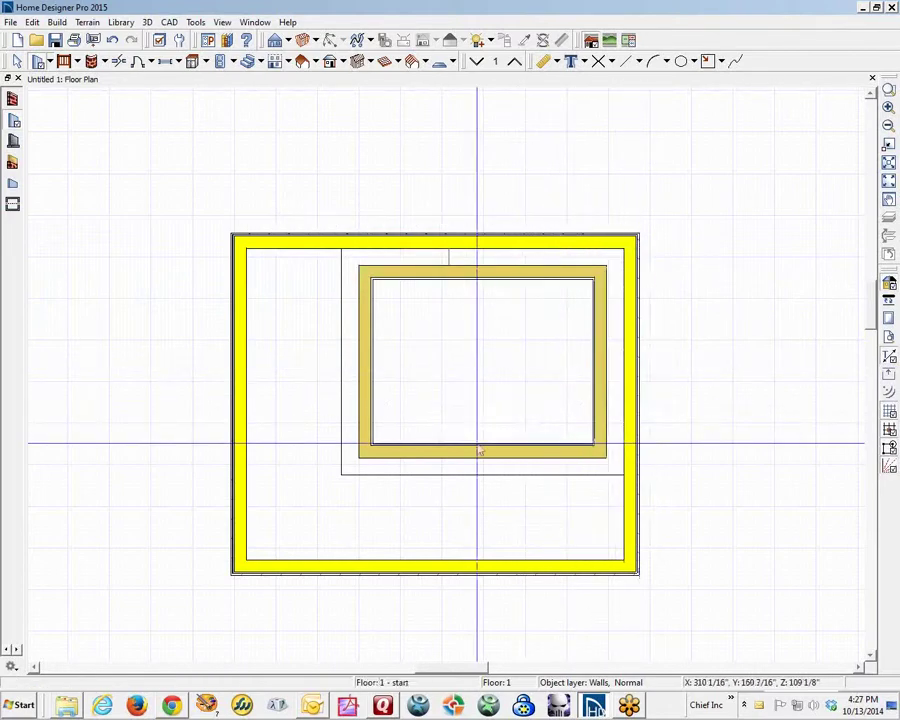
click(480, 451)
drag(481, 453, 490, 542)
click(366, 404)
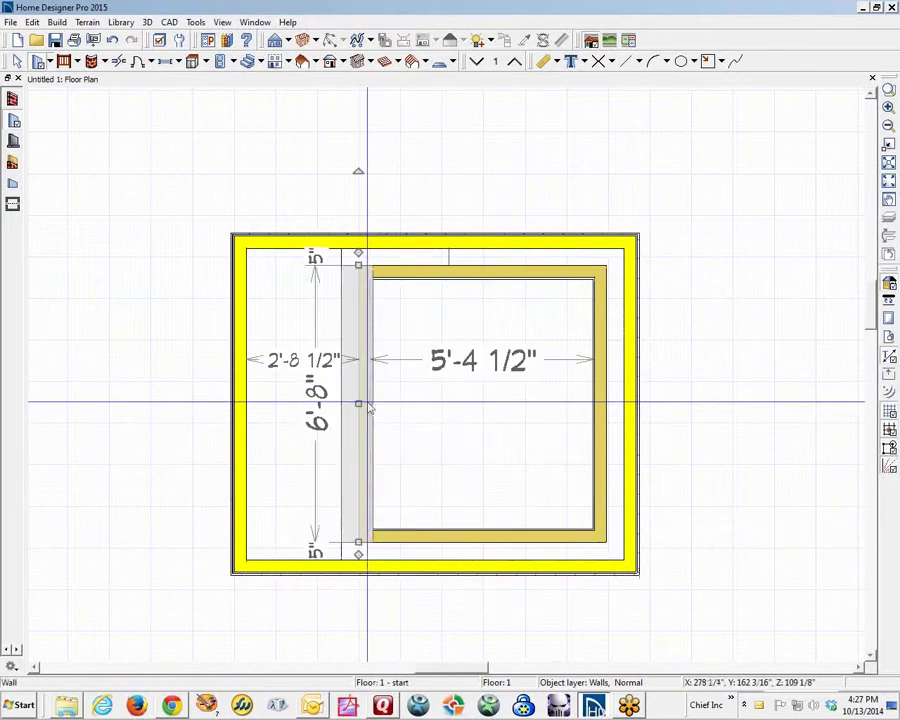
drag(360, 402, 245, 395)
click(469, 163)
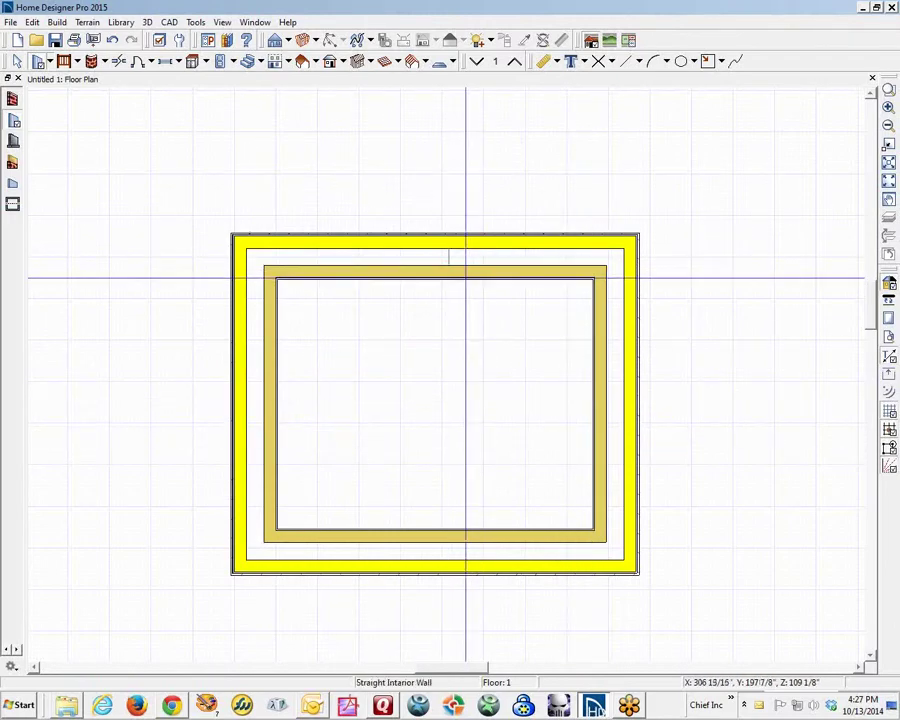
right_click(463, 266)
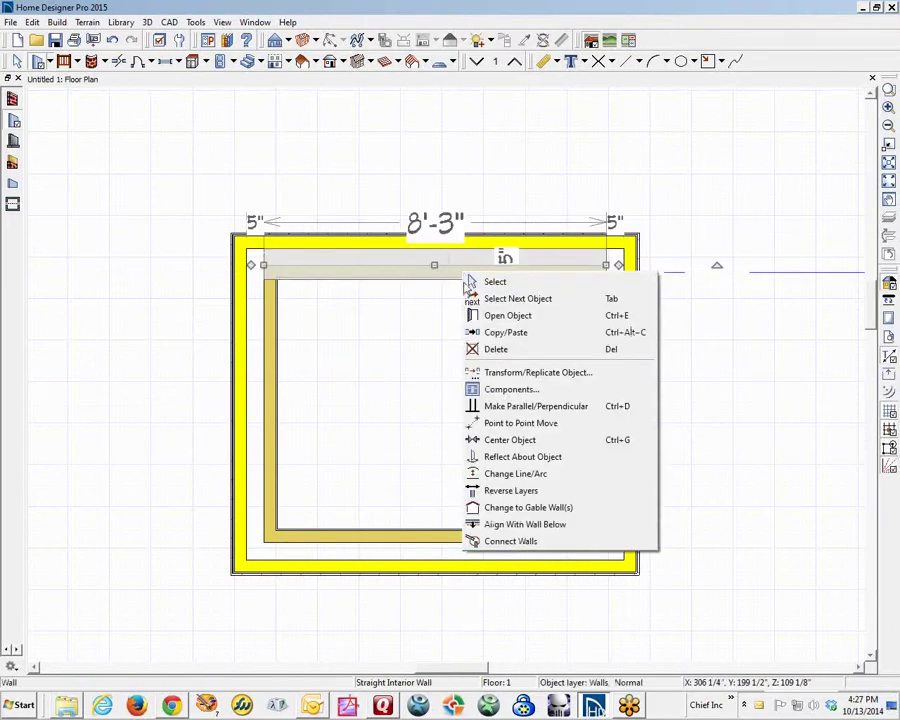
click(505, 313)
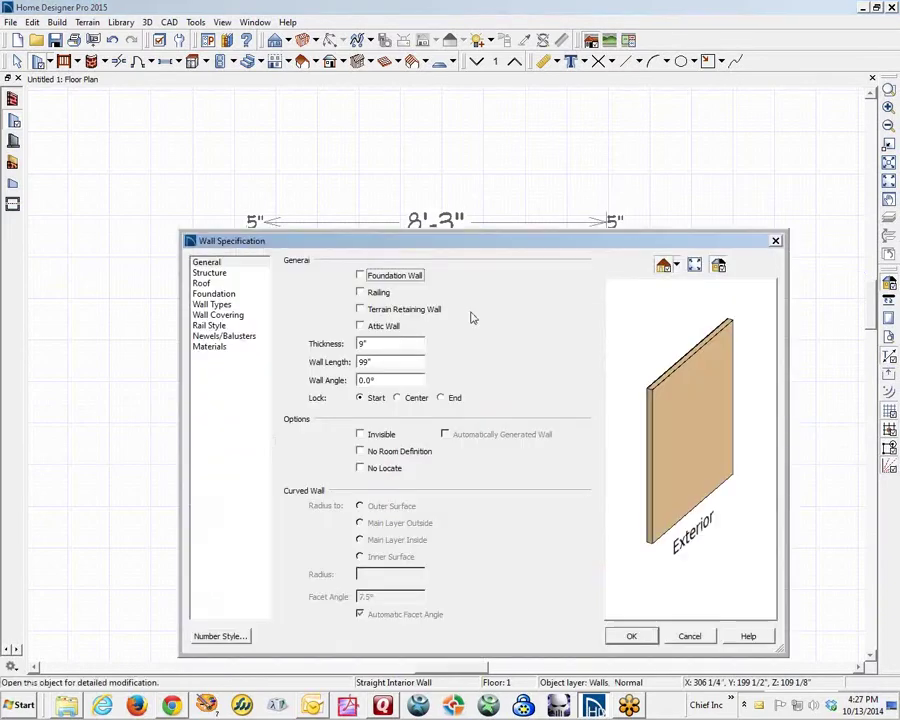
click(205, 273)
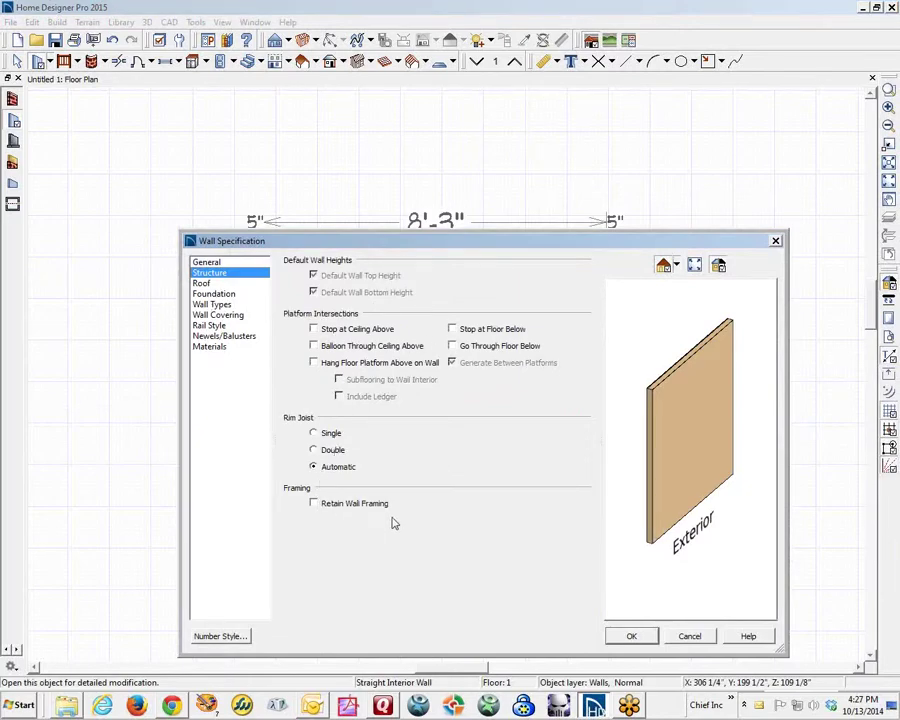
click(631, 636)
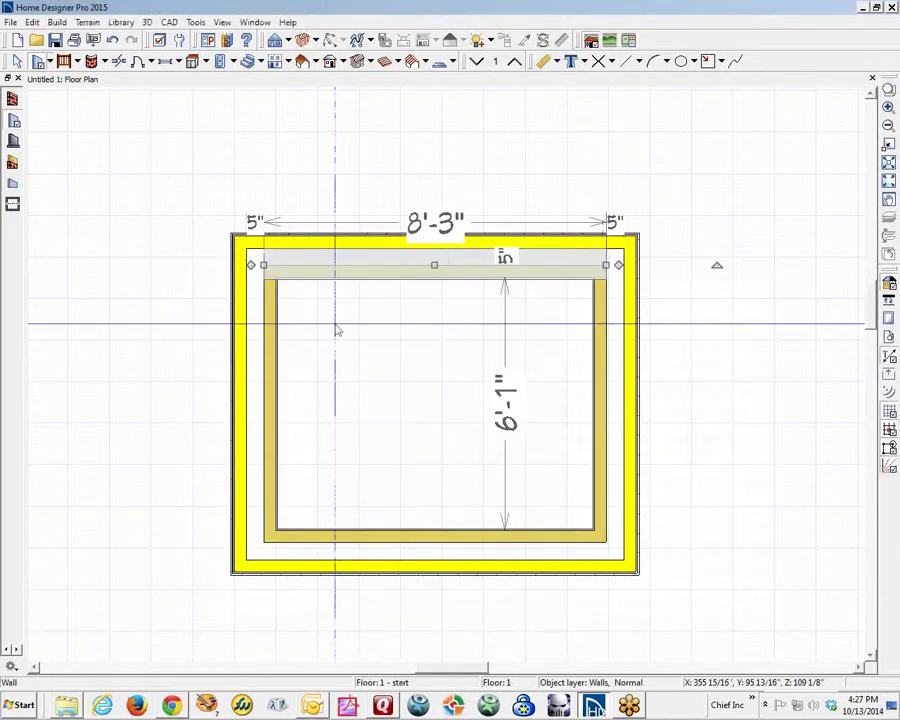
click(710, 420)
right_click(383, 415)
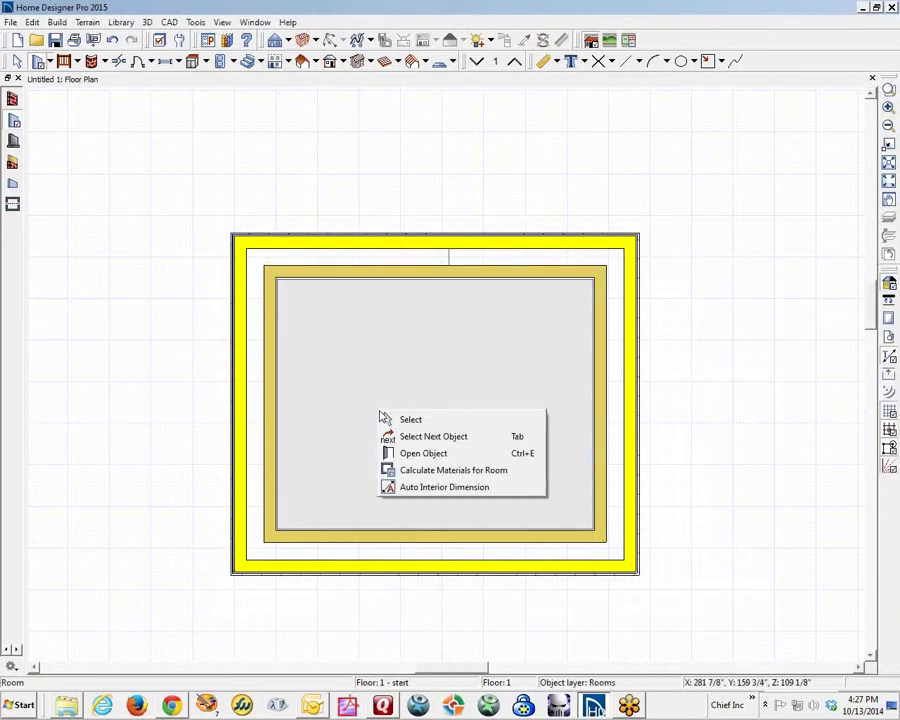
click(422, 453)
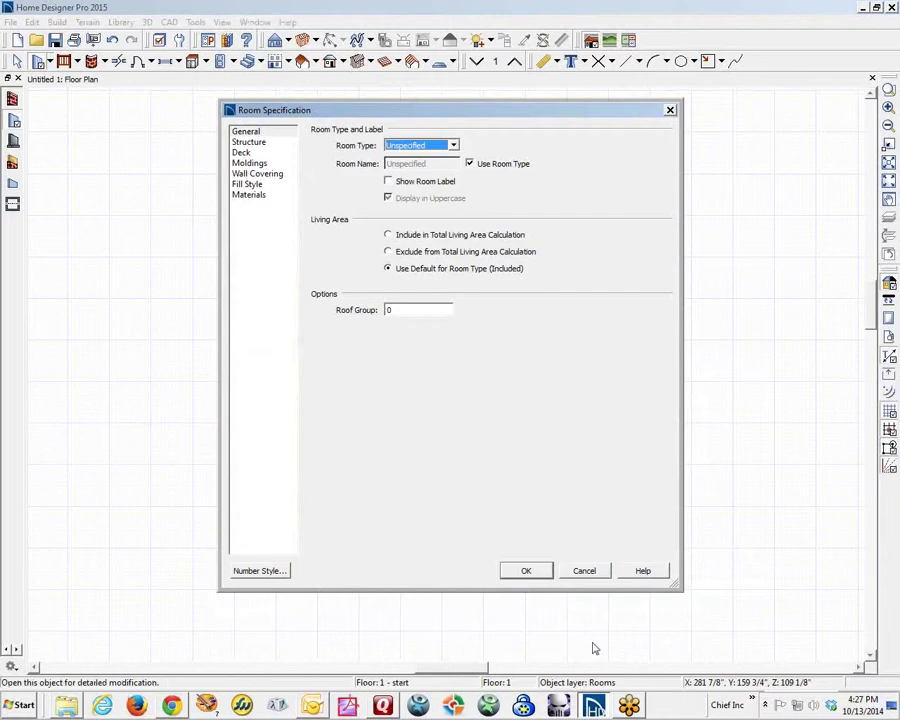
click(584, 570)
click(666, 407)
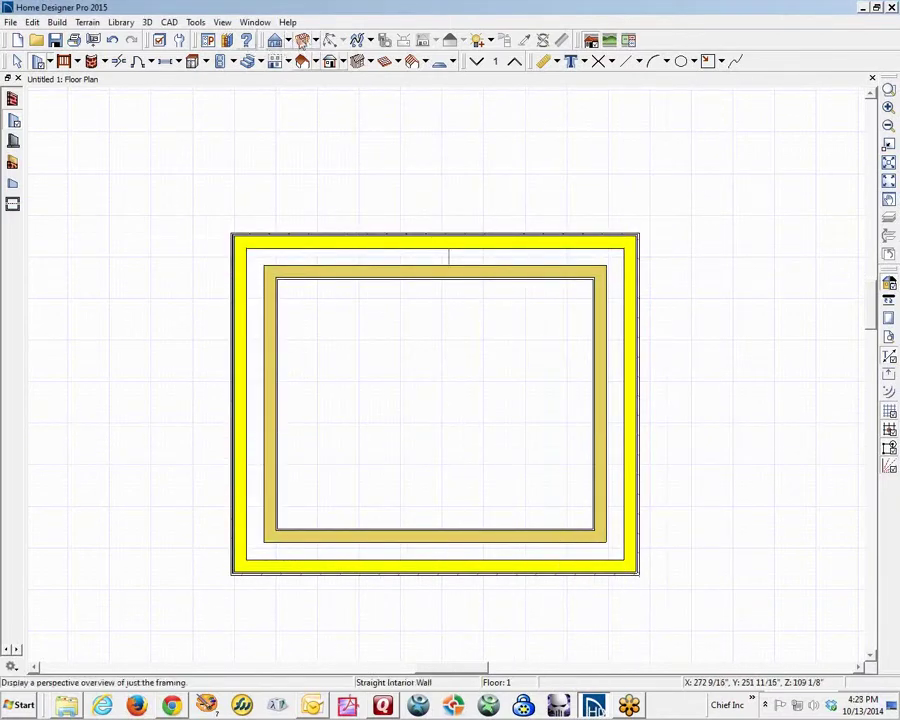
- Restore, minimize and re-maximize the program window
double_click(50, 9)
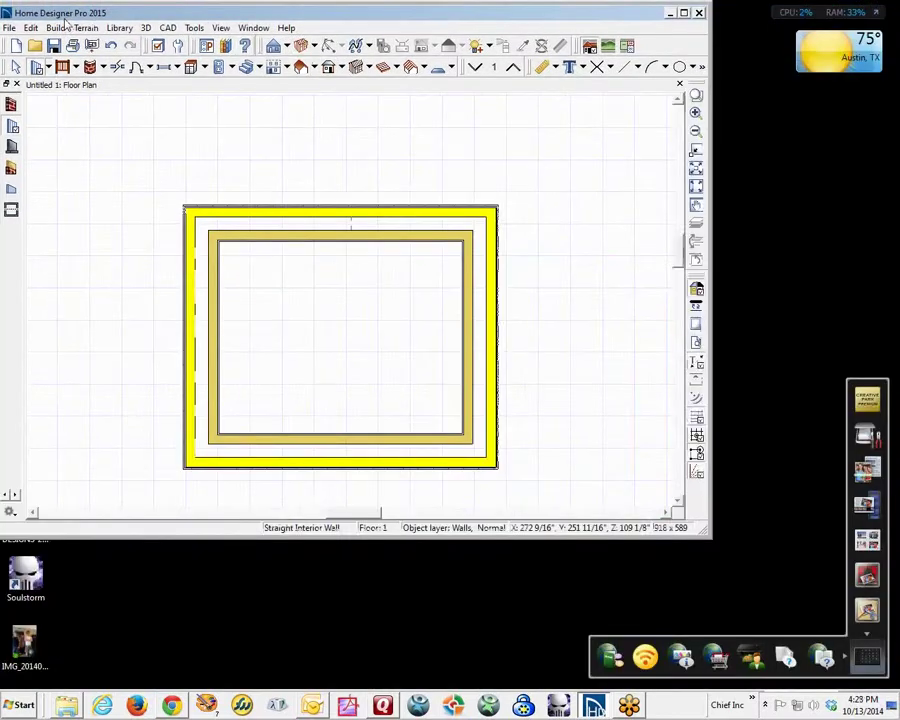
click(672, 13)
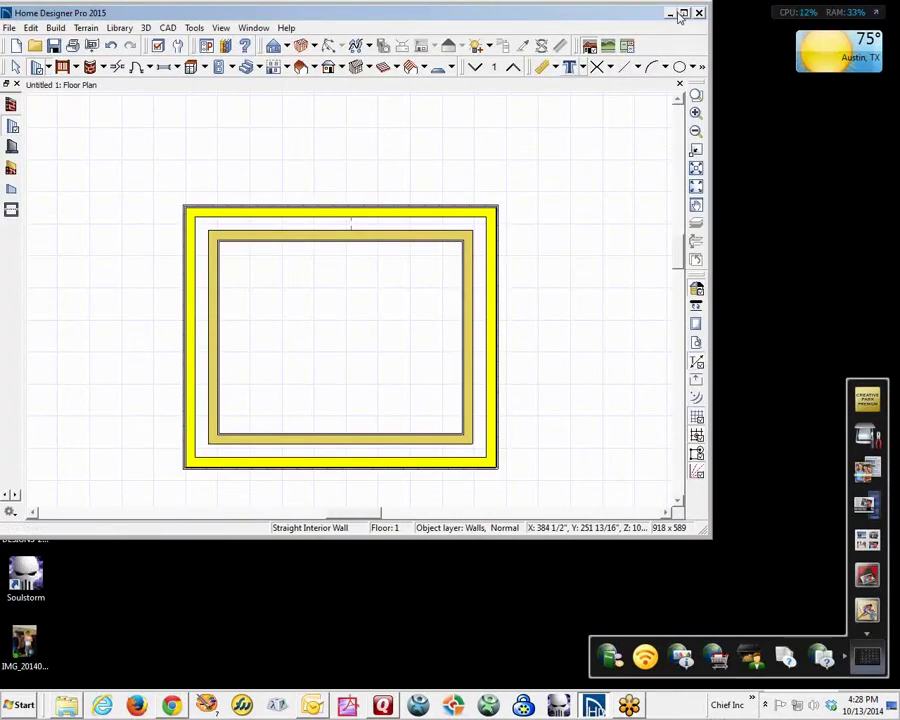
click(683, 13)
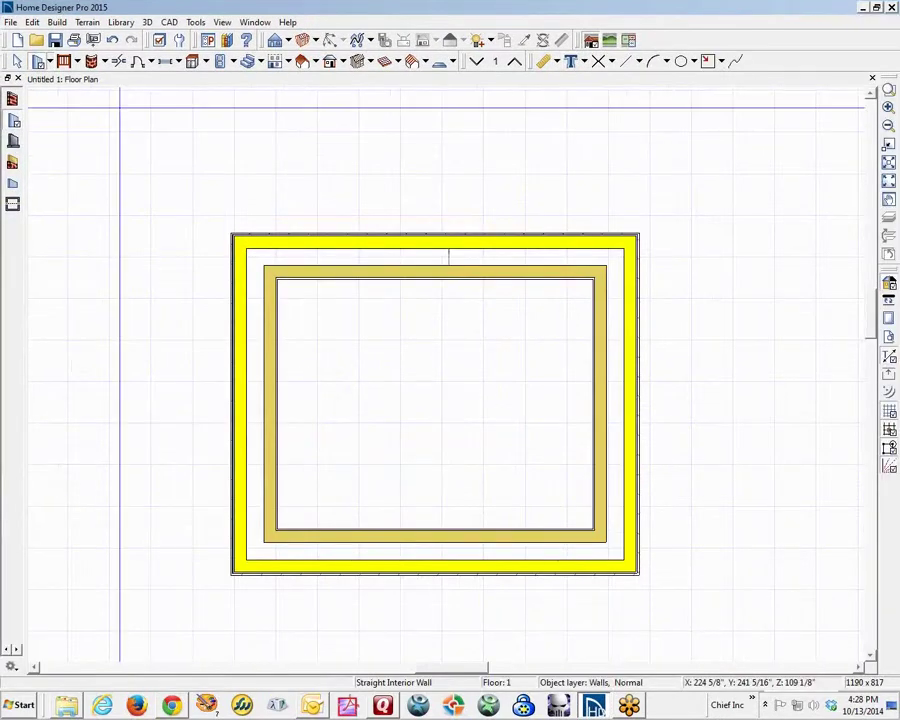
- Build wall framing via Build > Framing > Build Framing with Build Wall Framing checked
click(57, 22)
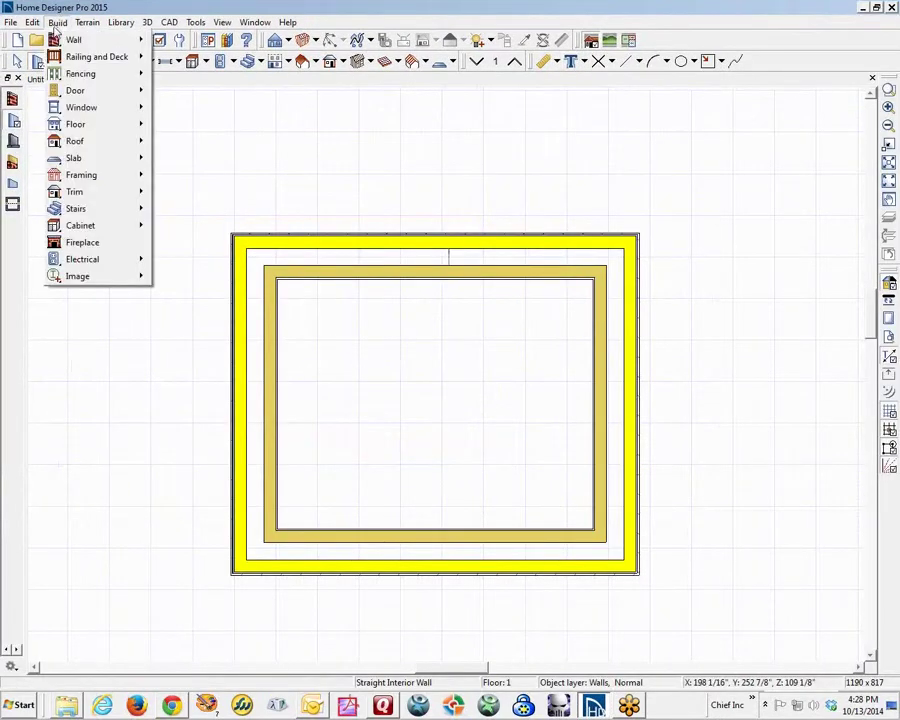
mouse_move(92, 177)
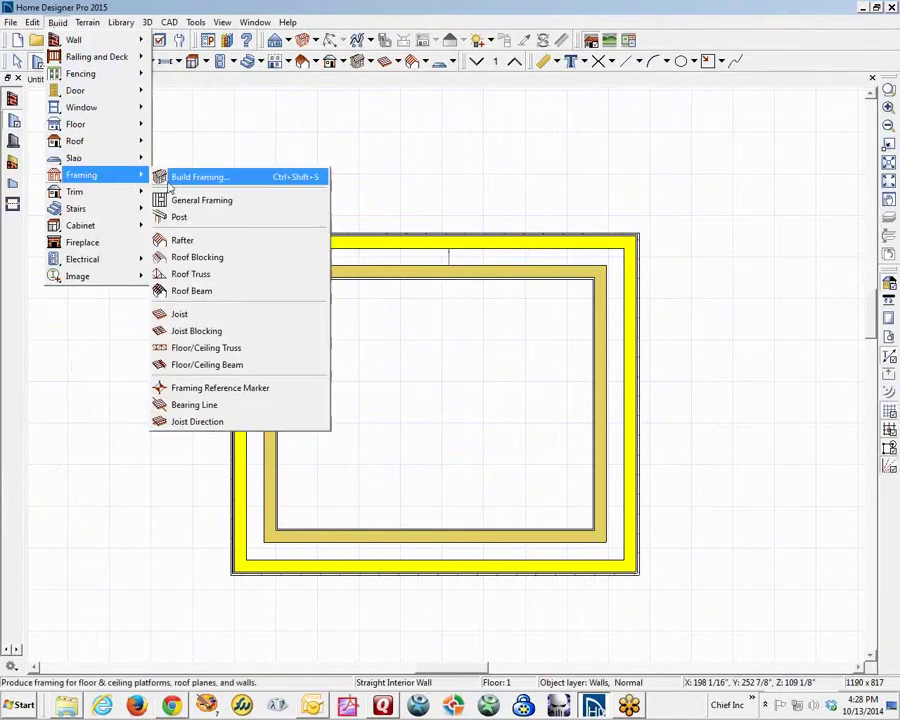
click(174, 179)
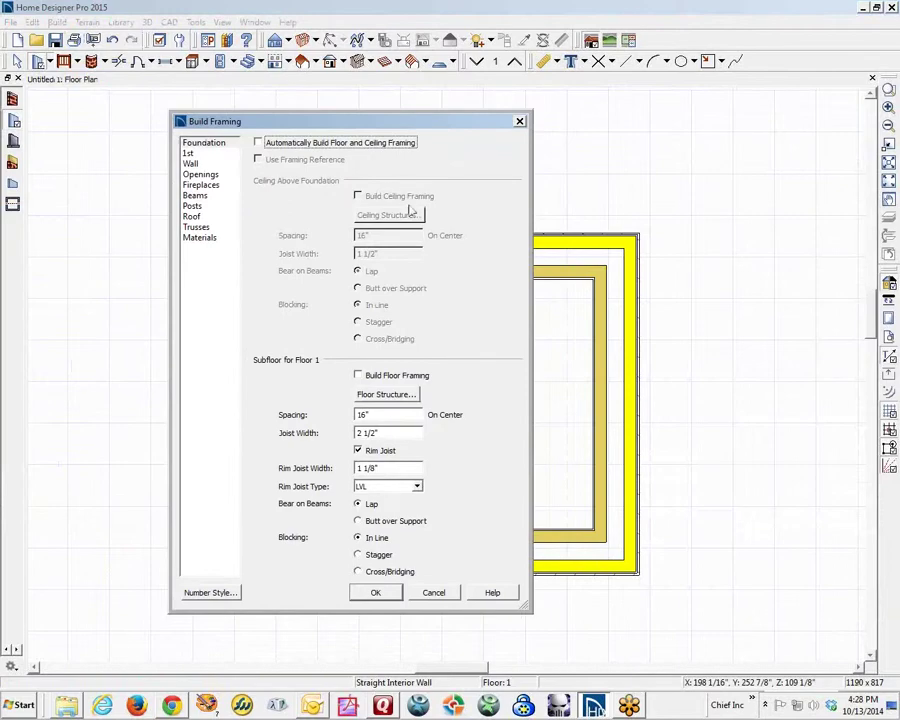
click(191, 163)
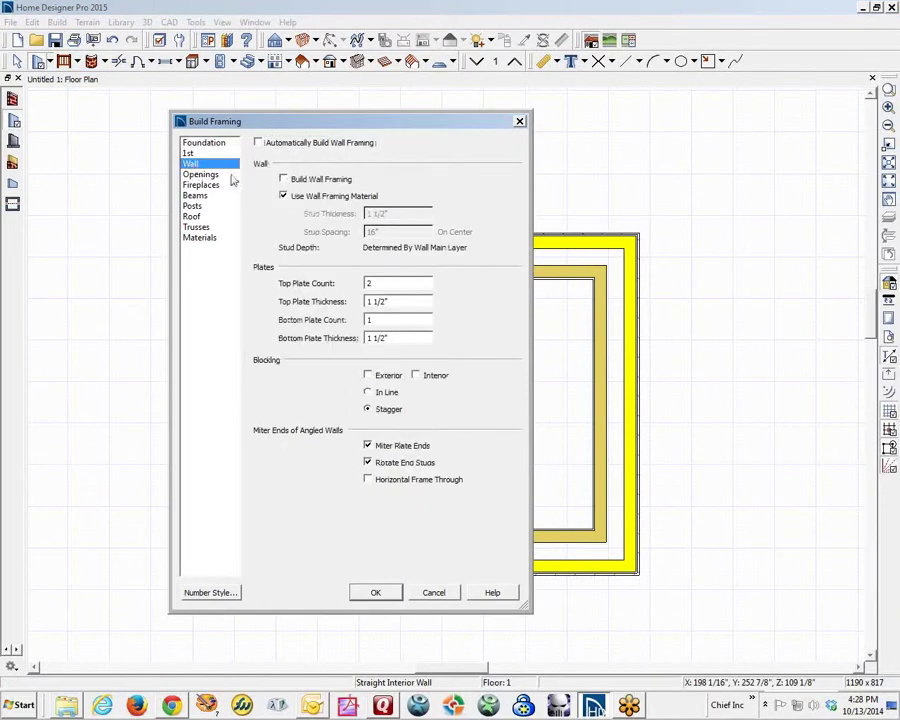
click(393, 593)
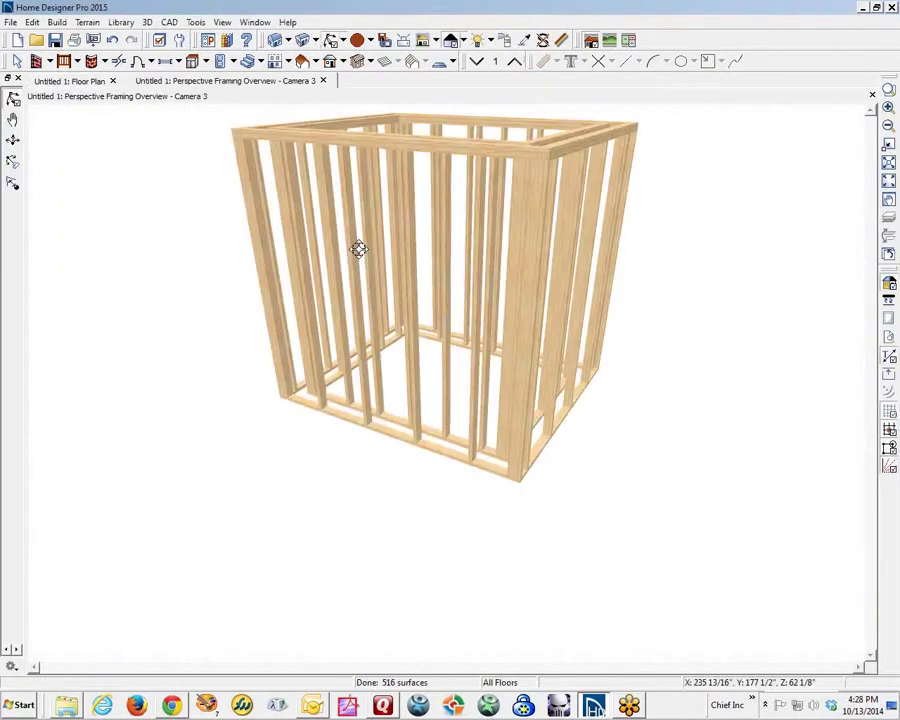
- Orbit and zoom around the wall framing in 3D, then close the overview
drag(358, 247, 335, 370)
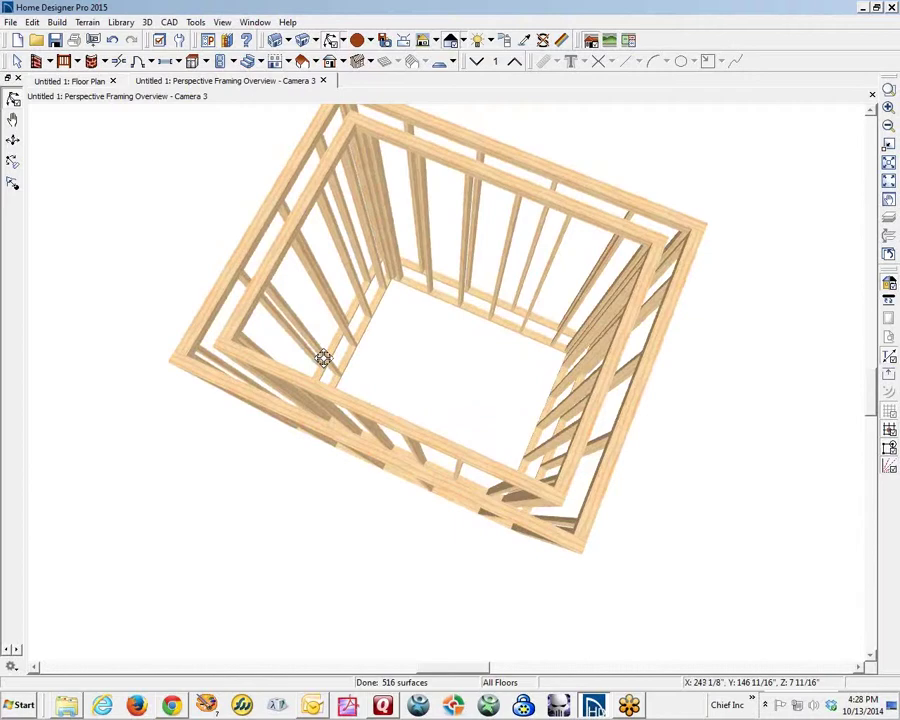
drag(321, 316, 391, 282)
scroll(391, 282, up, 1)
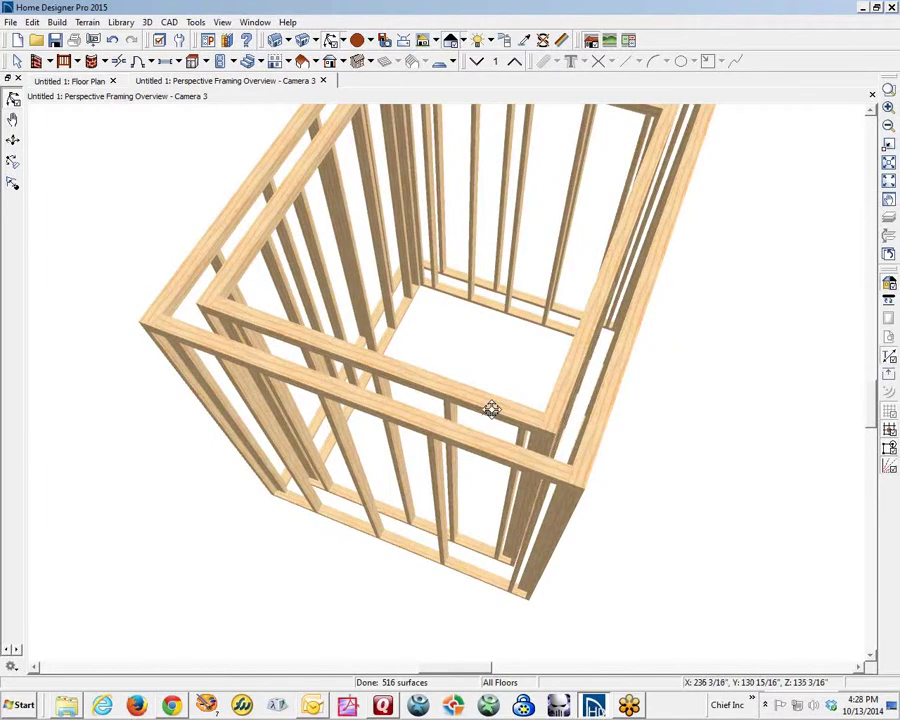
drag(491, 409, 750, 191)
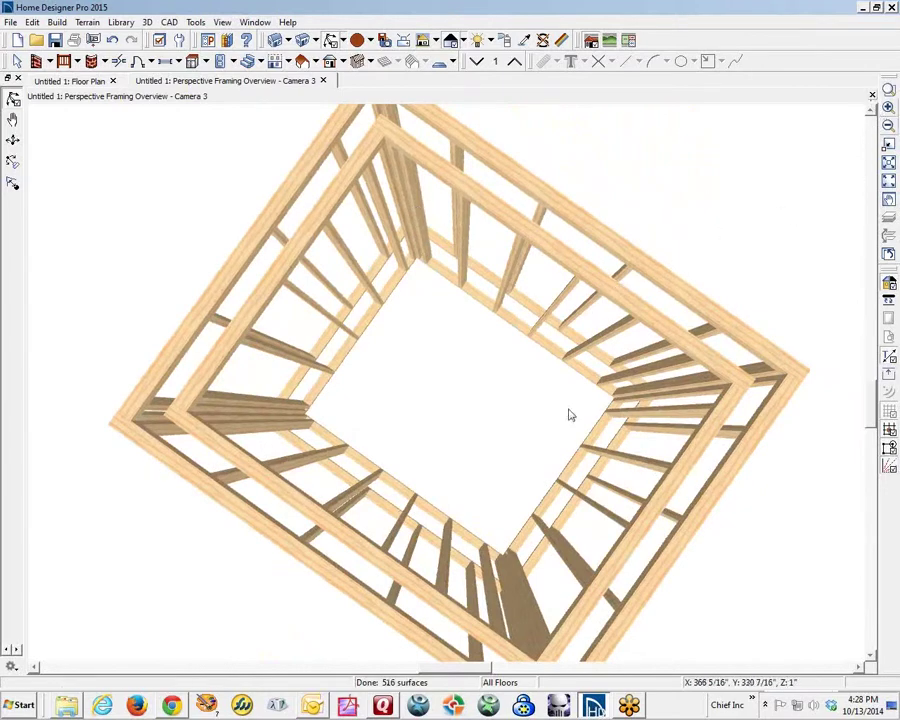
click(871, 97)
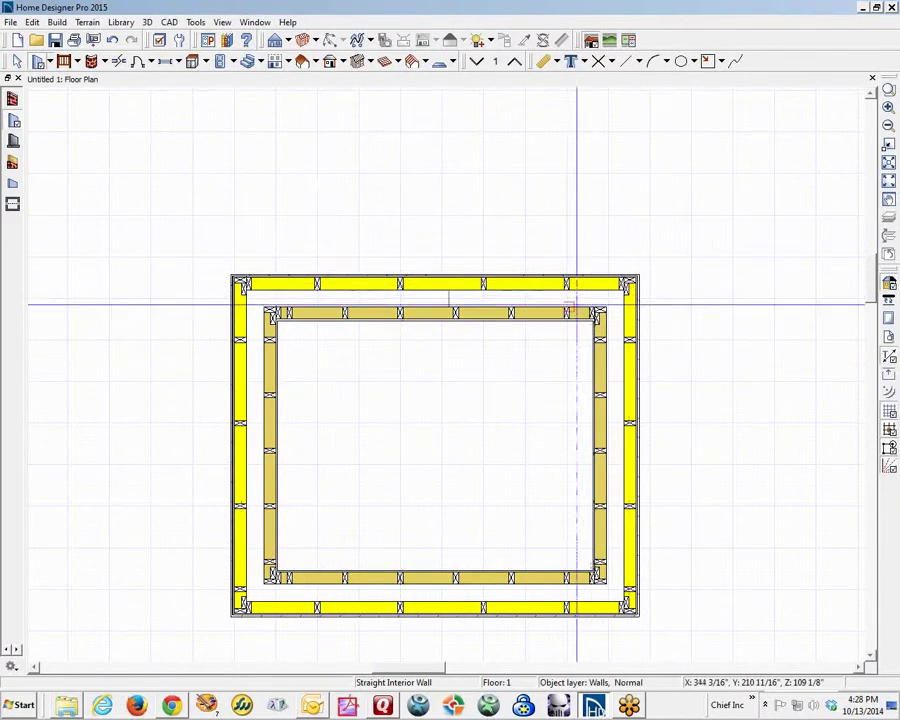
right_click(456, 311)
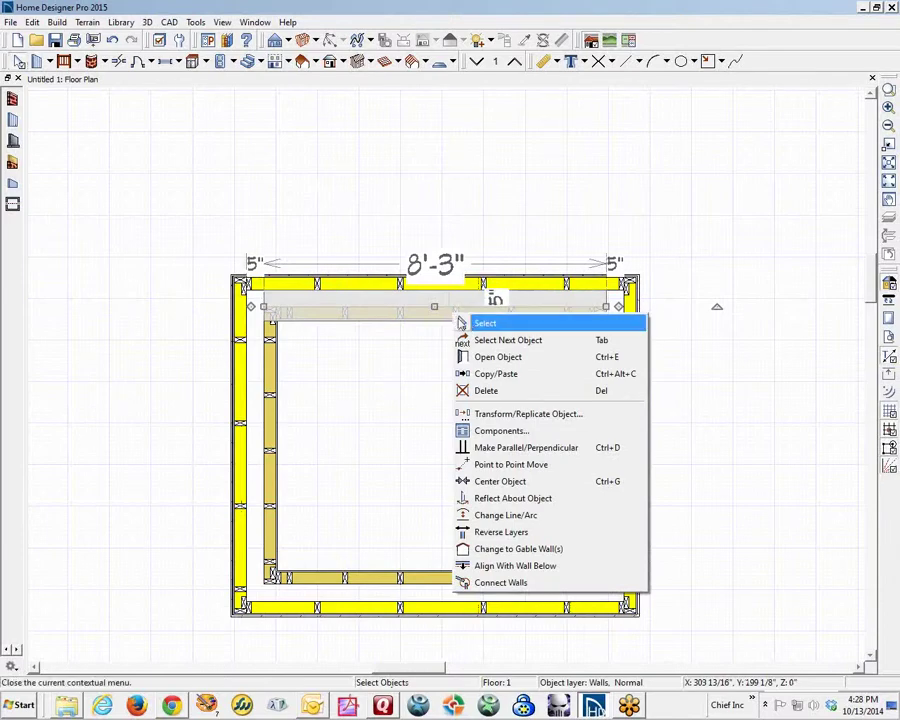
key(Escape)
drag(434, 308, 470, 362)
click(737, 352)
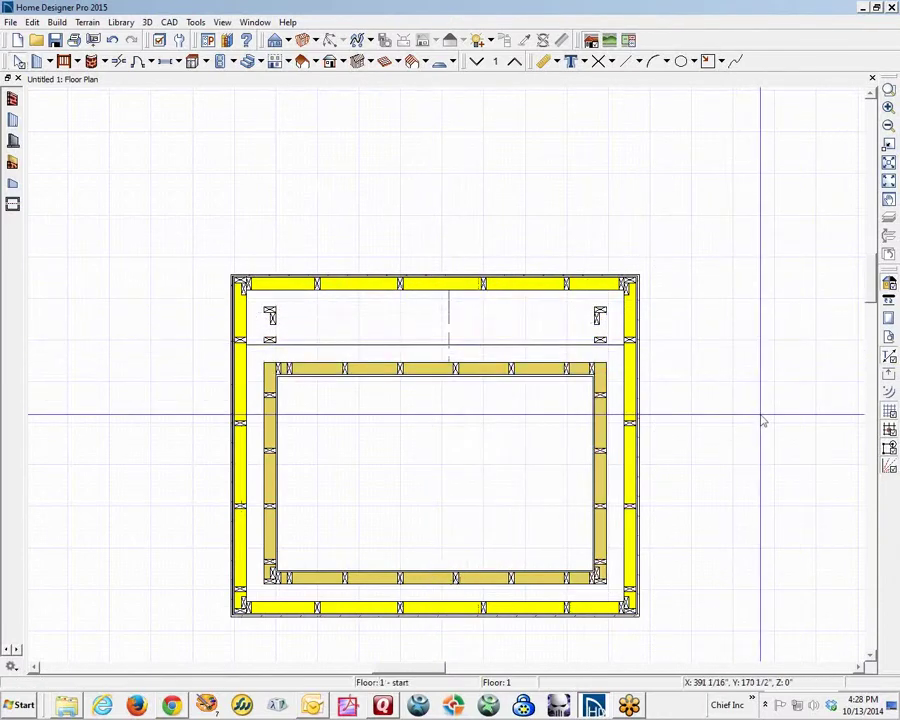
click(418, 370)
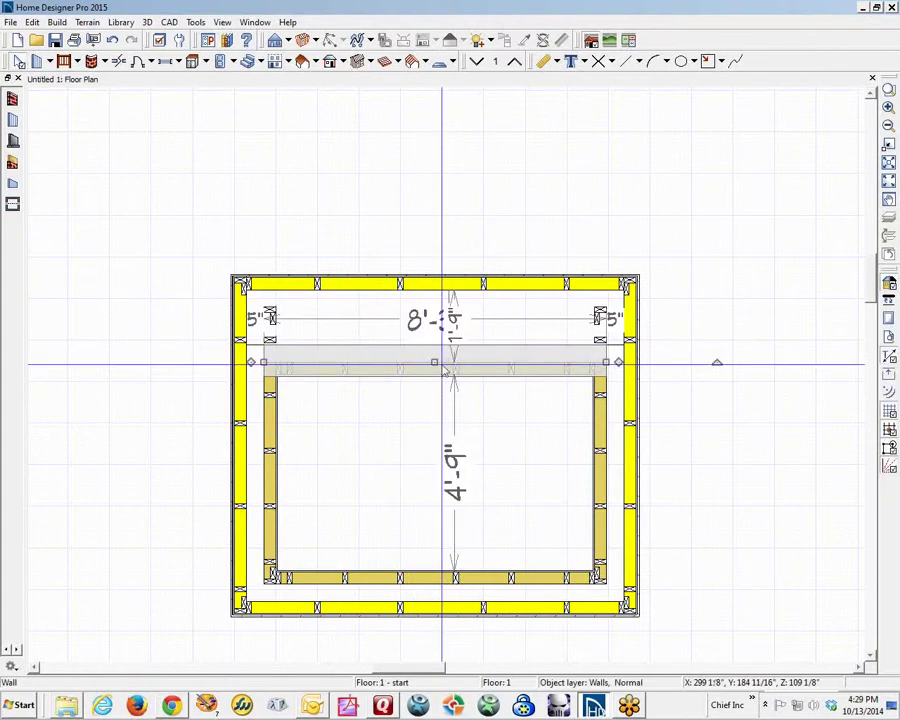
drag(434, 361, 440, 312)
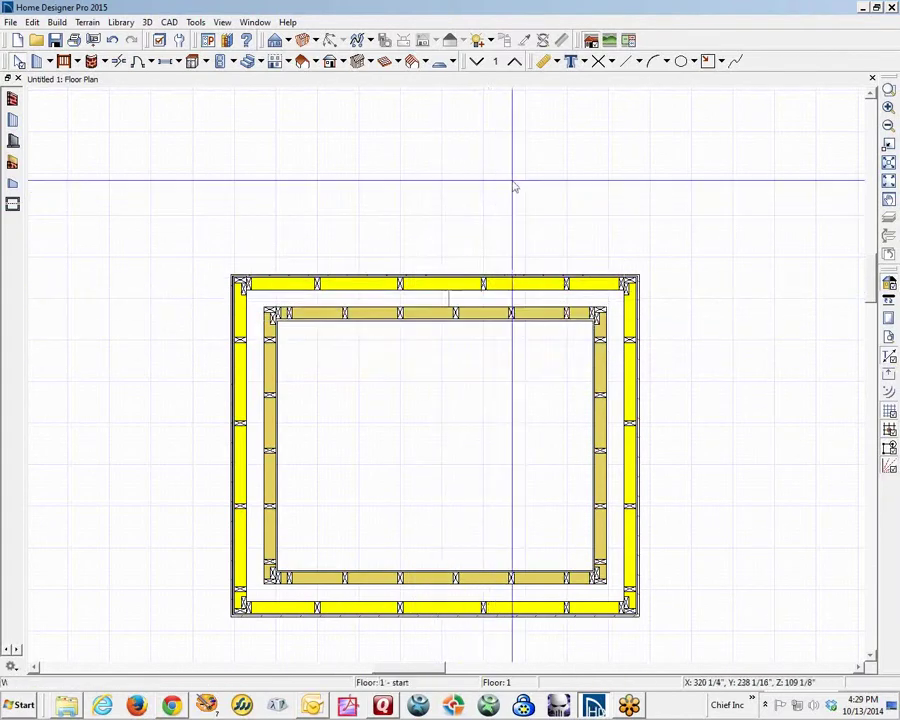